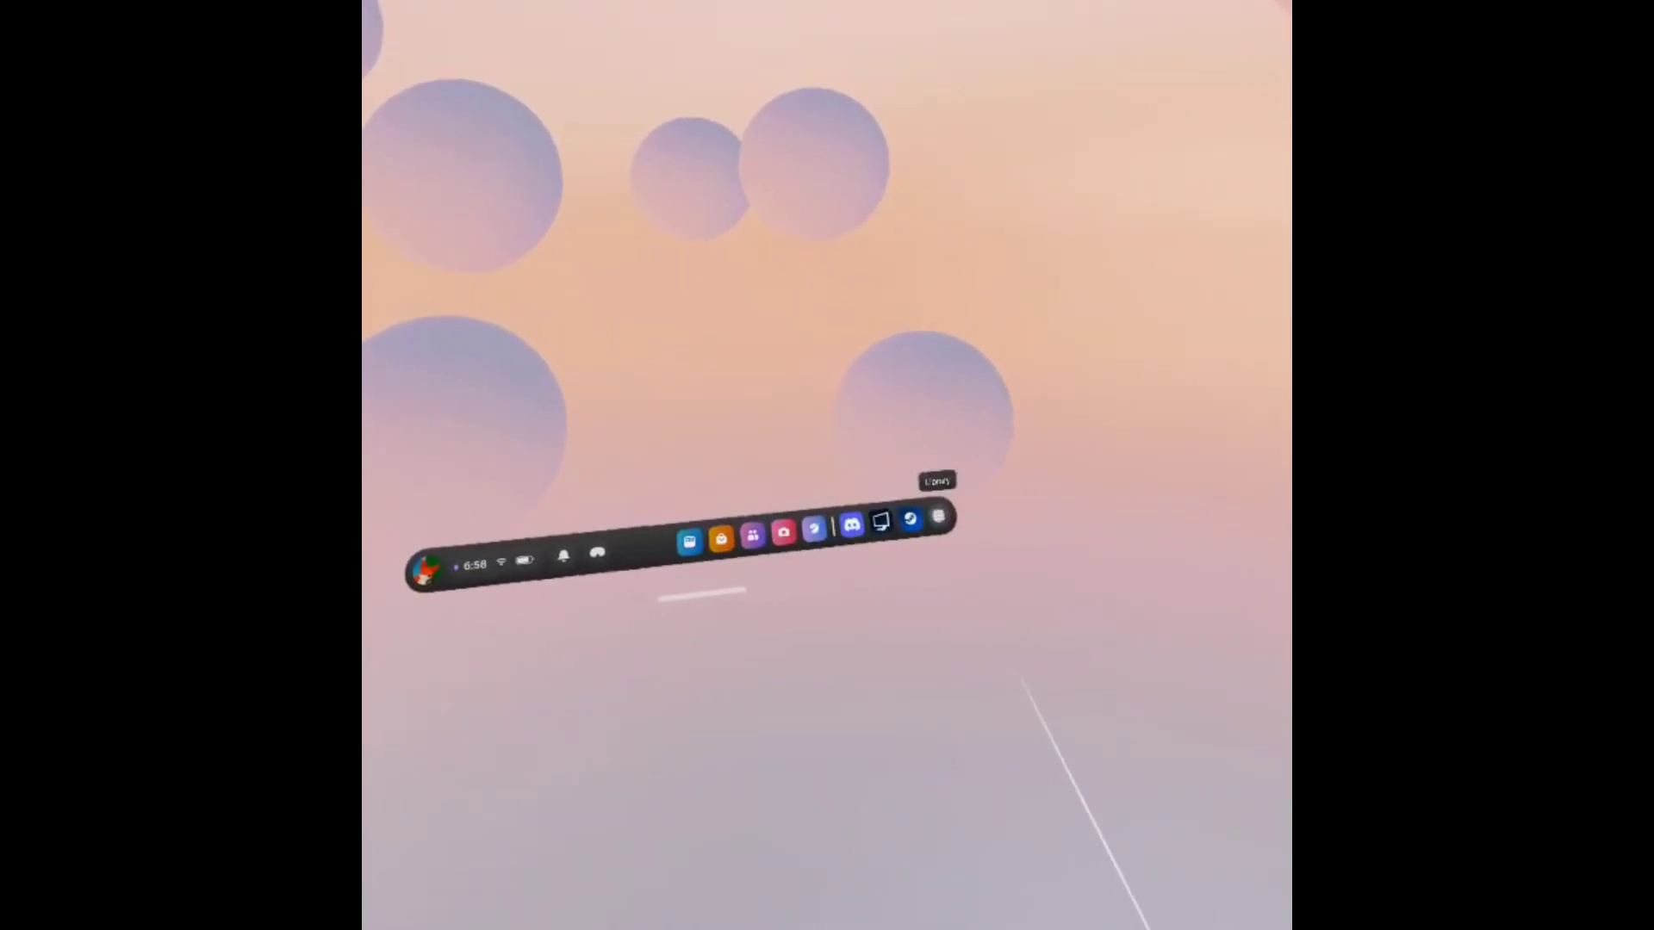
# Step: Open the headset's Movement tracking settings and review the hand and body tracking, eye tracking and Natural Facial Expressions options
pyautogui.click(928, 508)
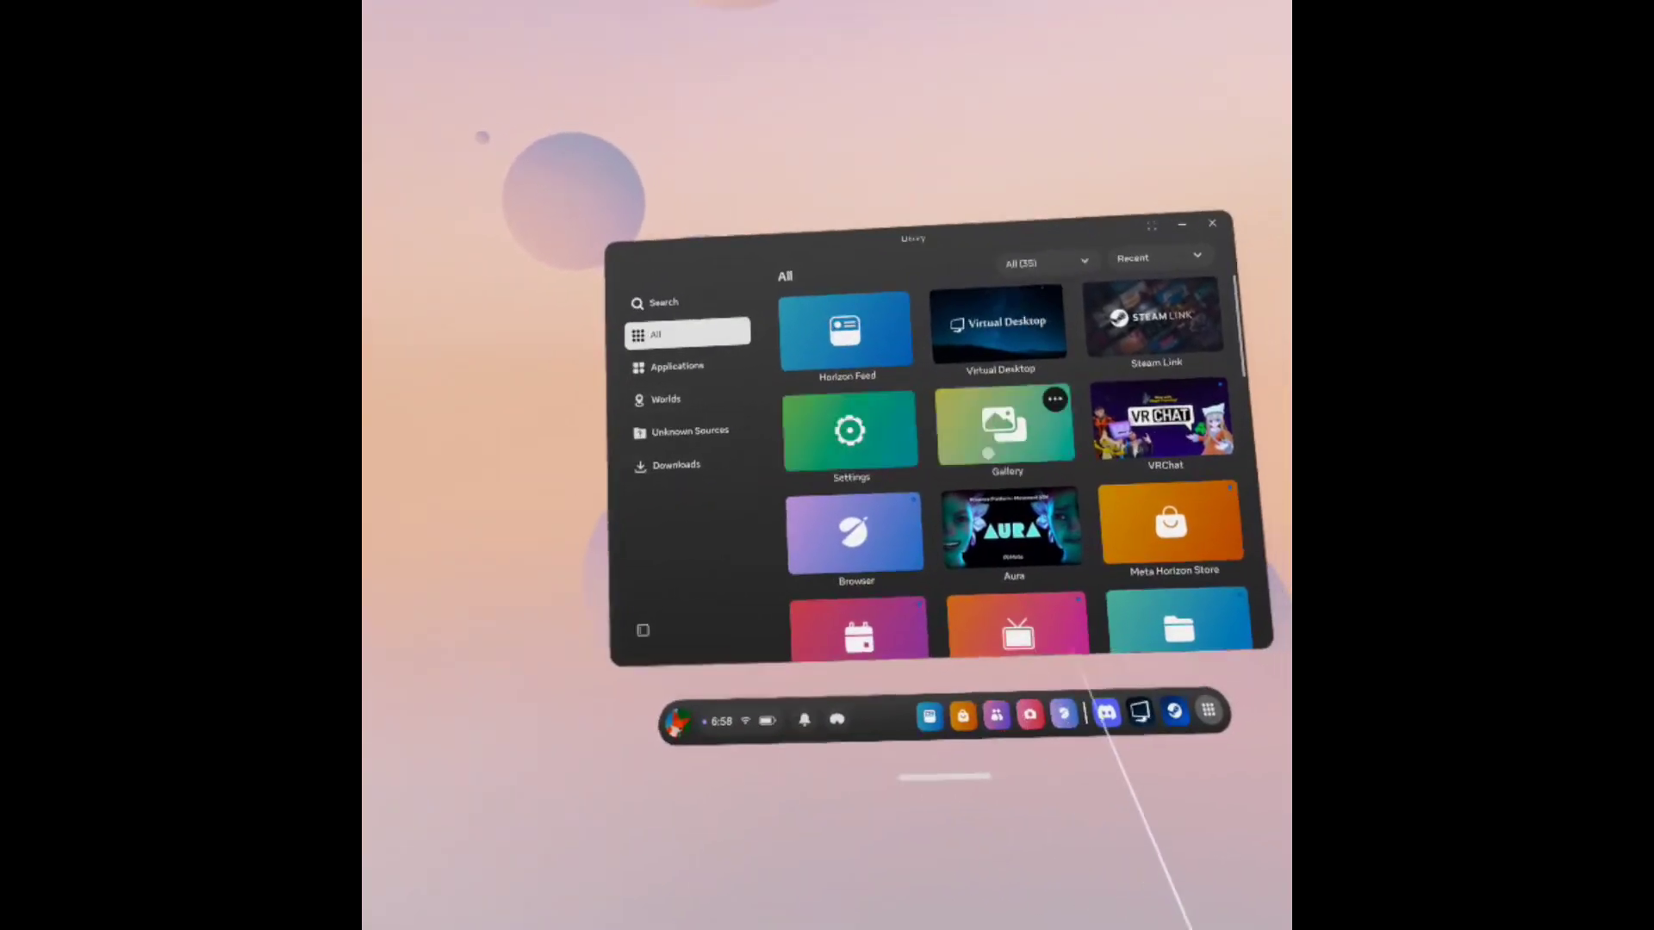
pyautogui.click(885, 409)
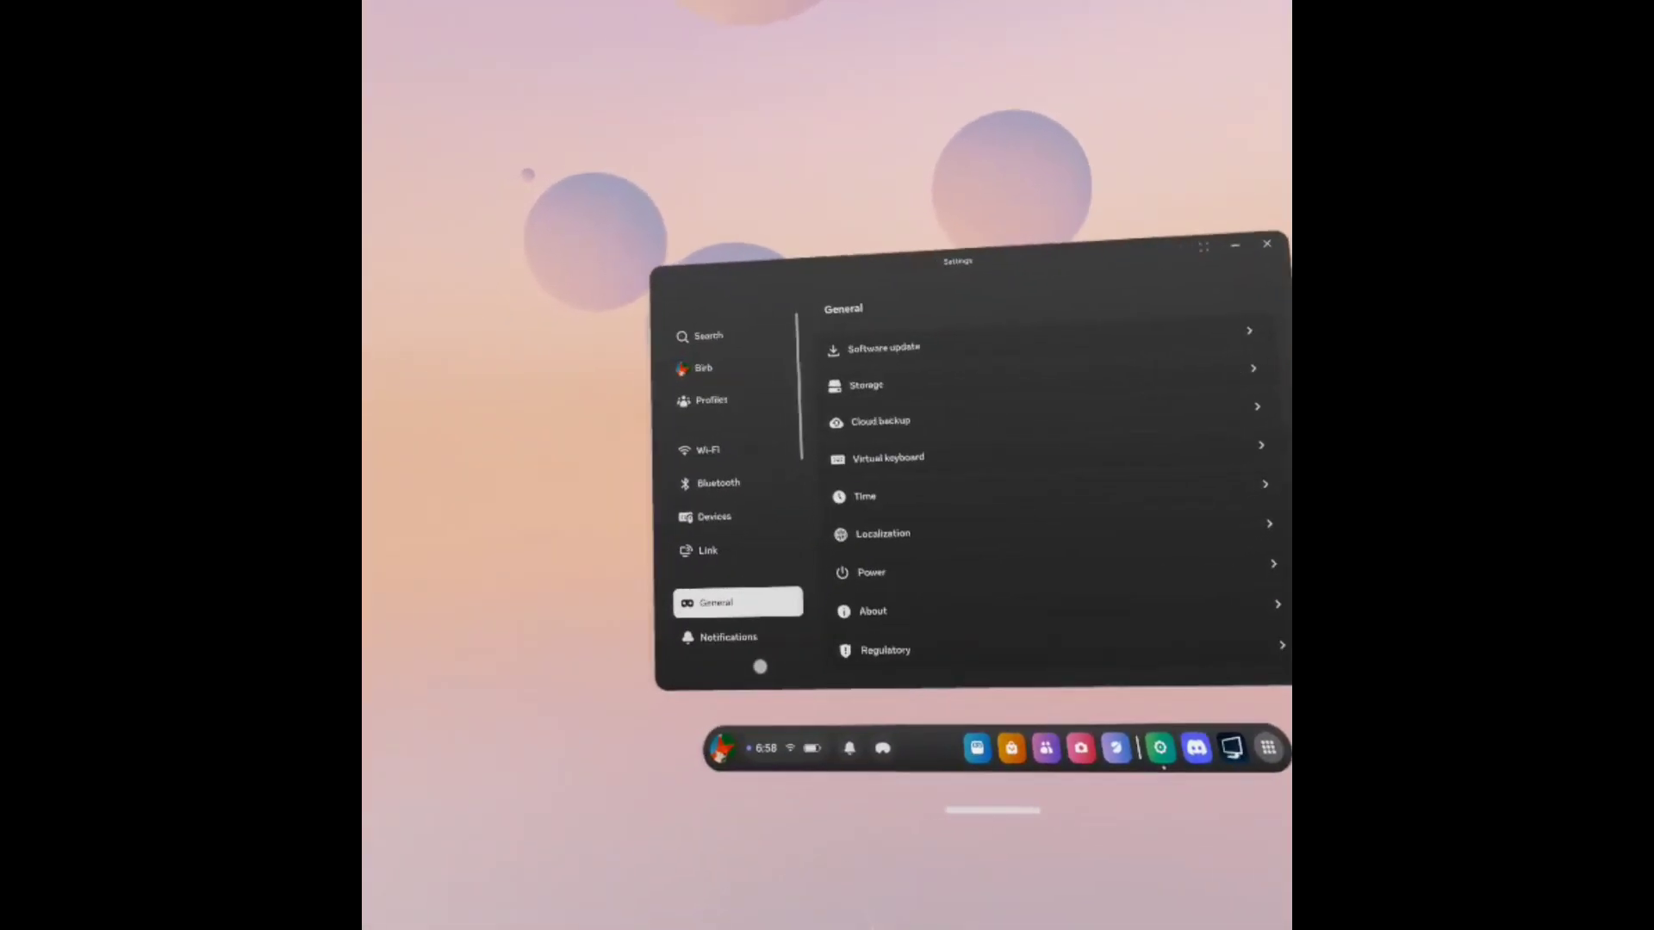
pyautogui.scroll(-4, 844, 426)
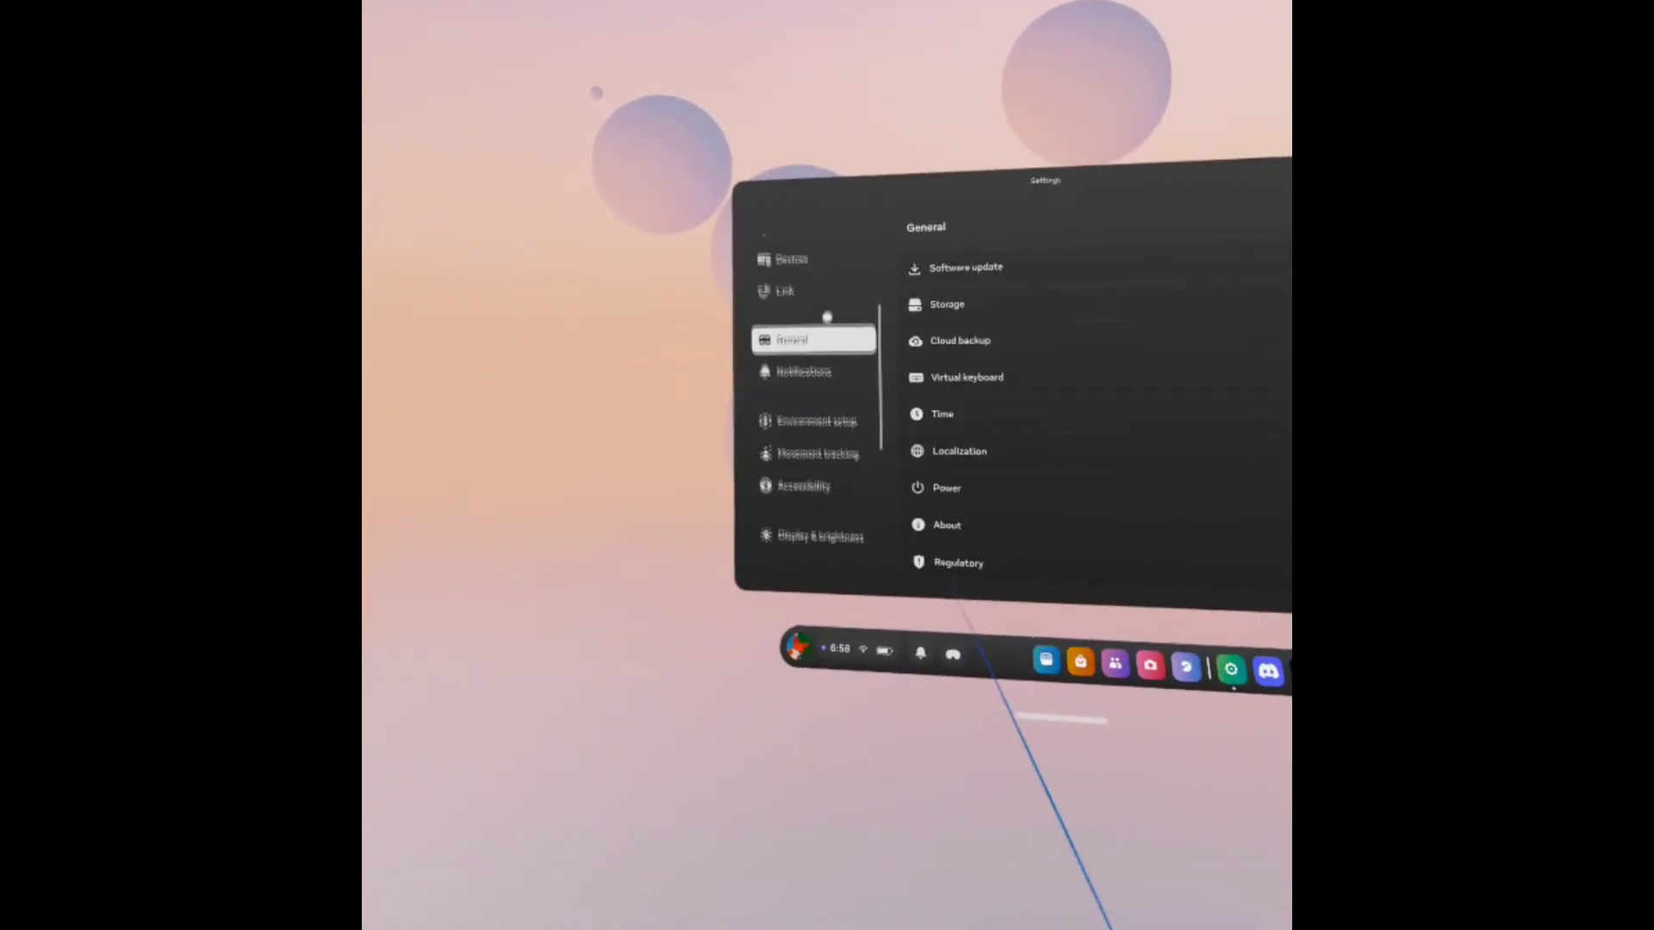
pyautogui.click(835, 441)
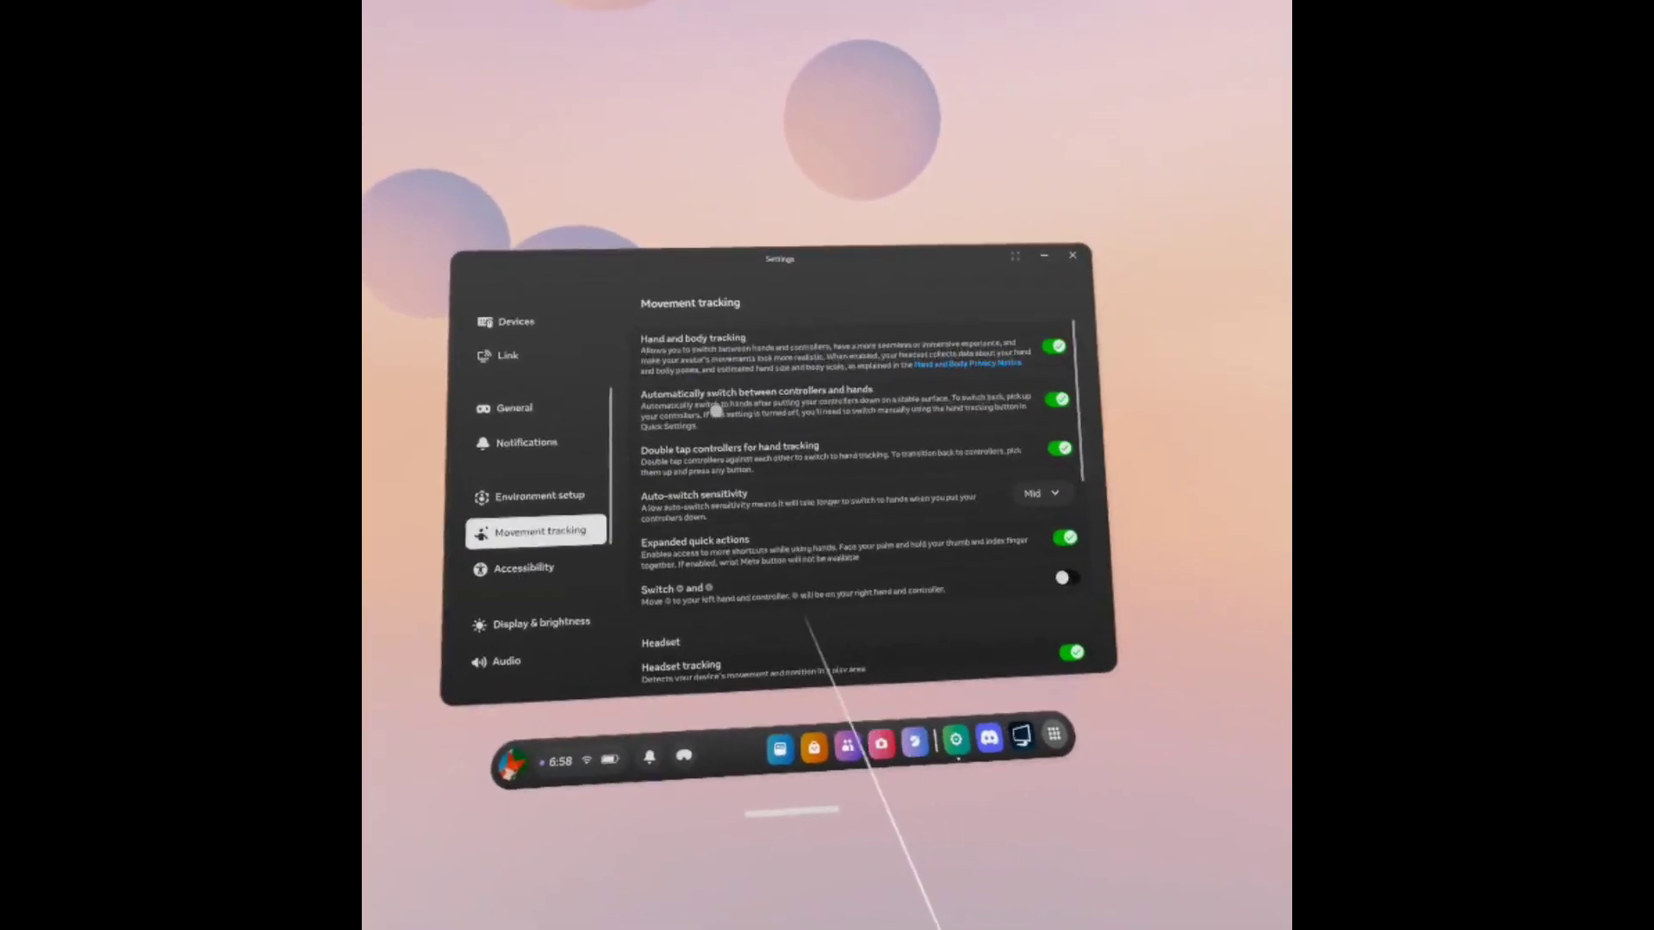
pyautogui.scroll(-5, 879, 506)
pyautogui.scroll(5, 955, 500)
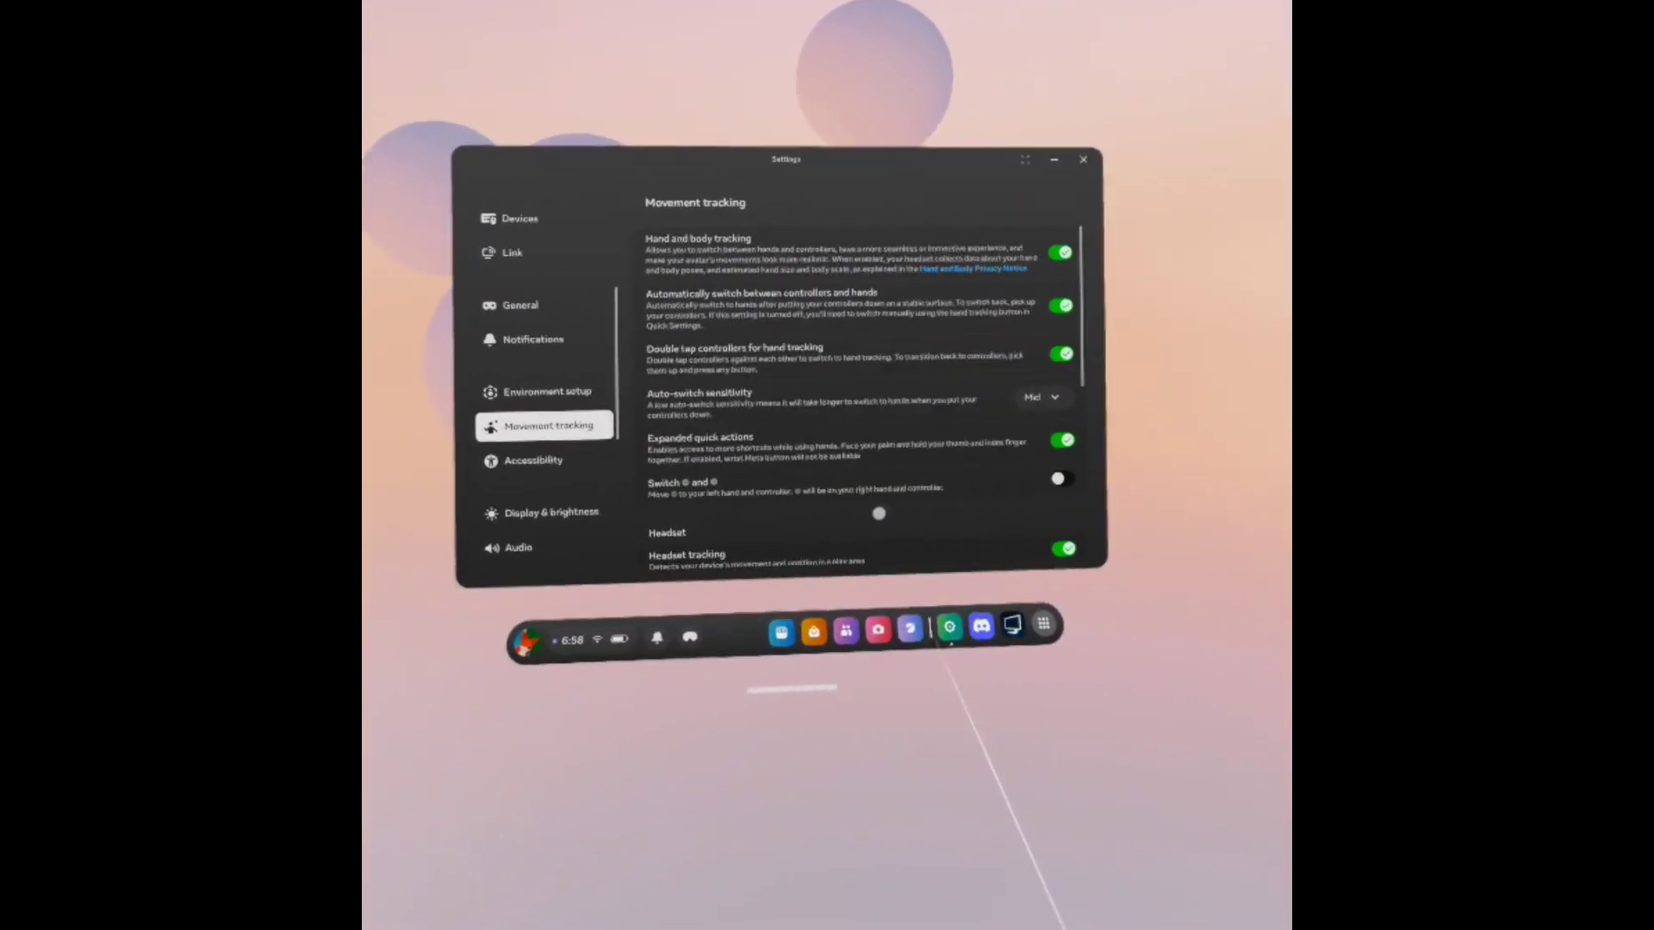
pyautogui.scroll(-5, 901, 484)
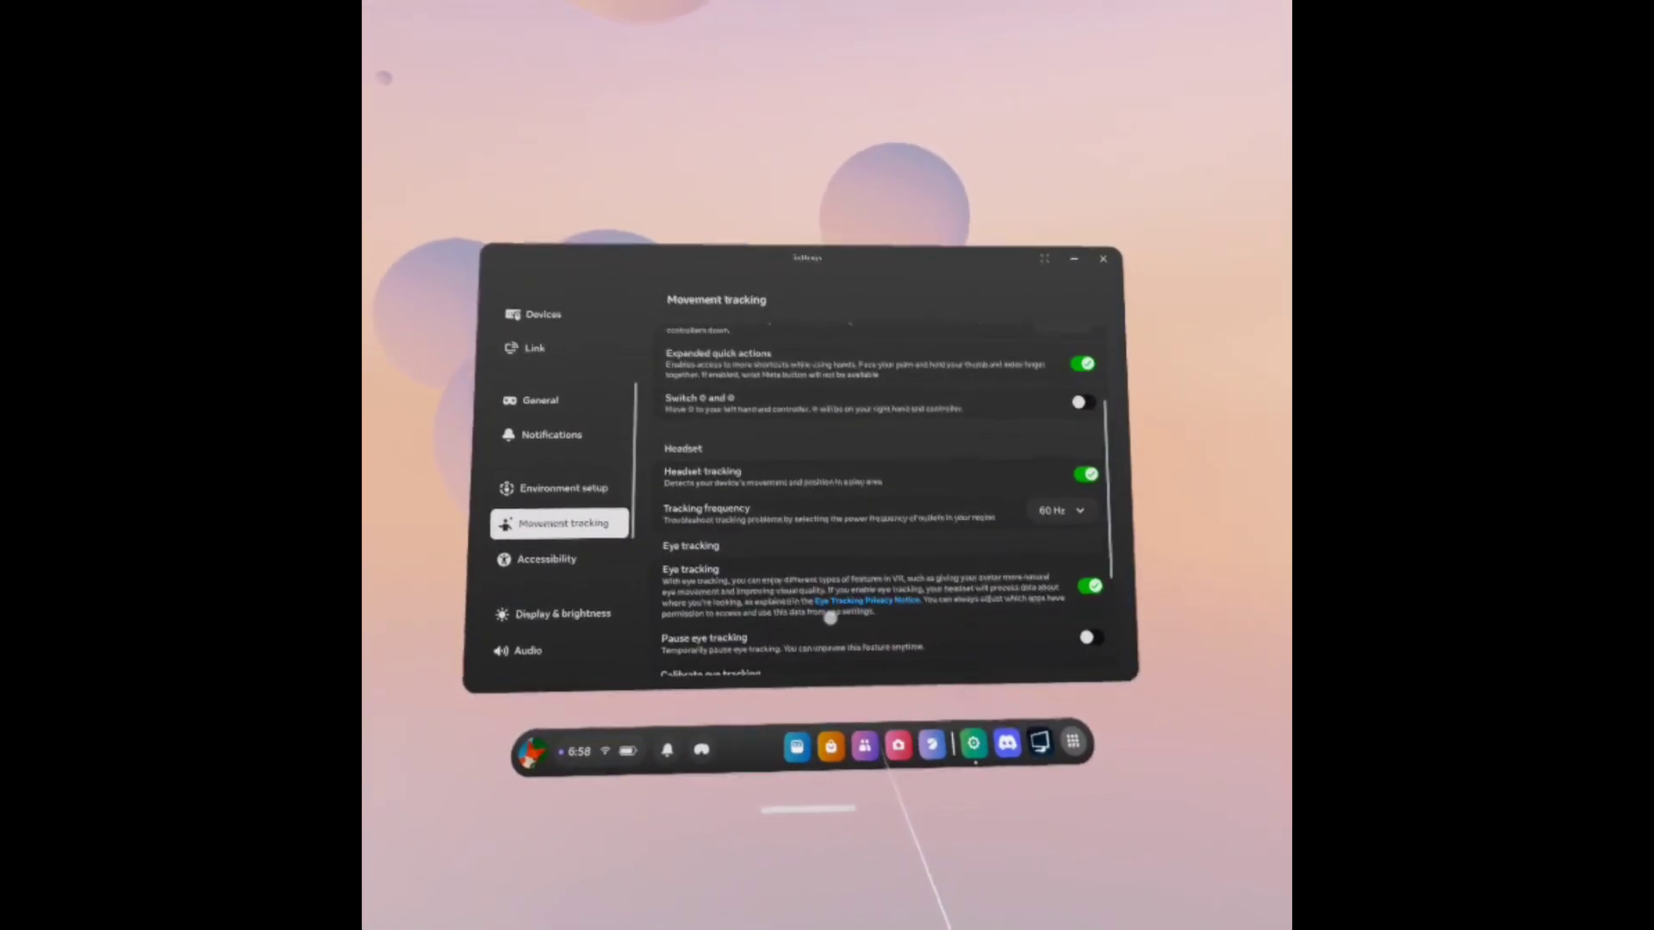
pyautogui.scroll(-3, 861, 517)
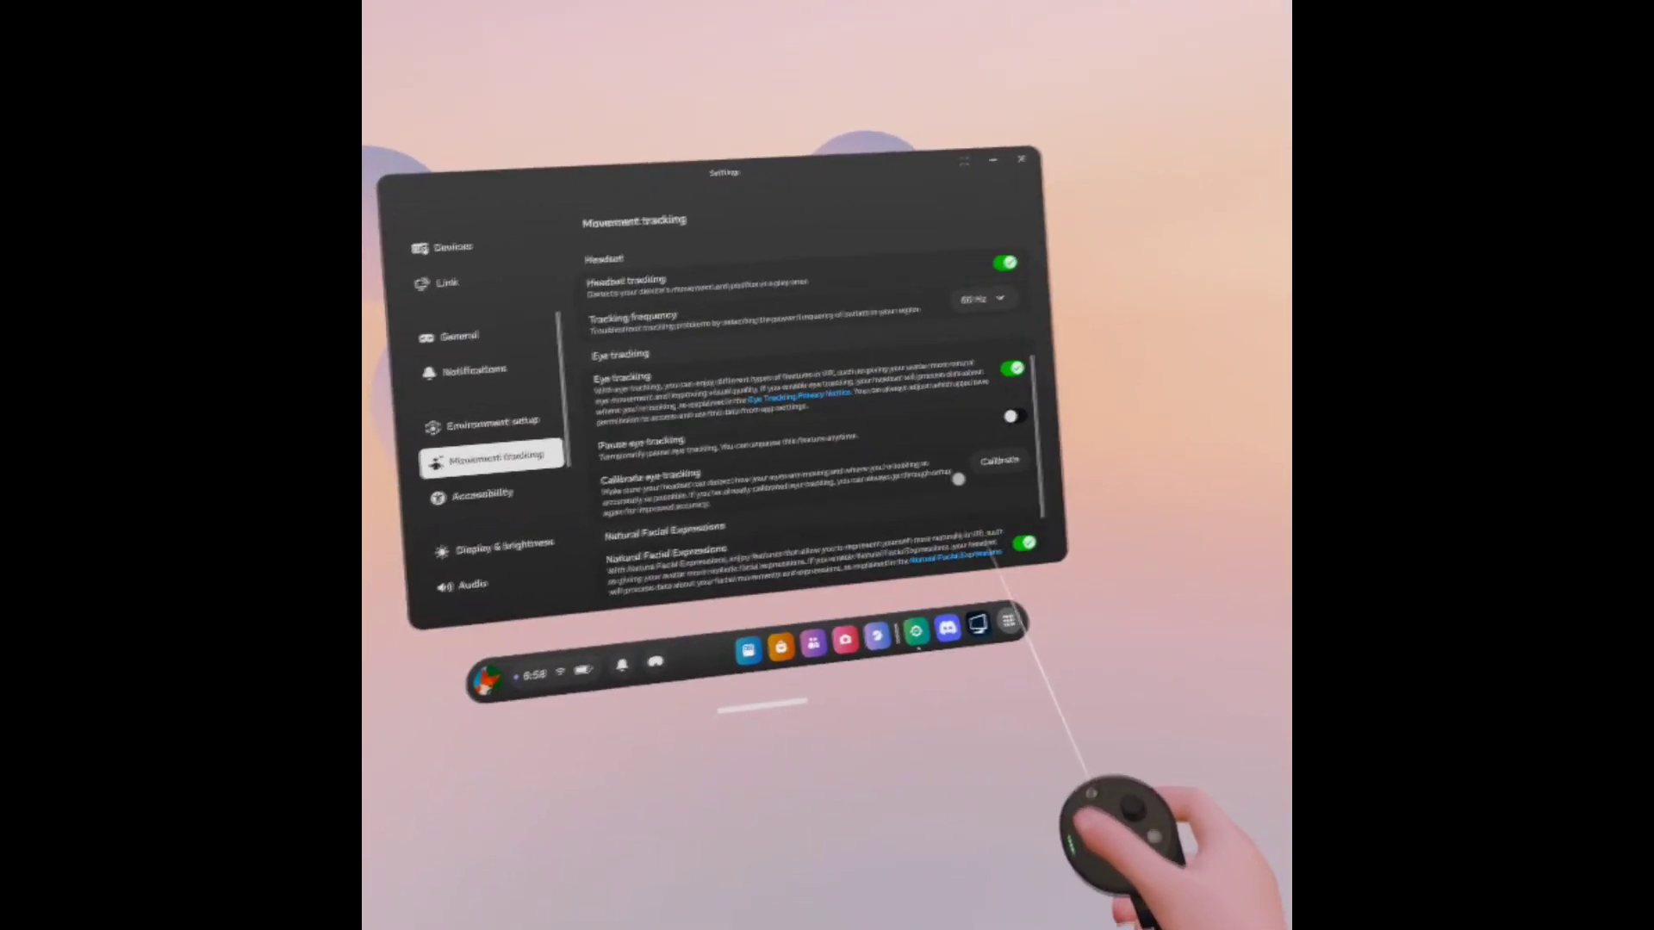
pyautogui.scroll(-2, 973, 508)
pyautogui.scroll(-1, 749, 534)
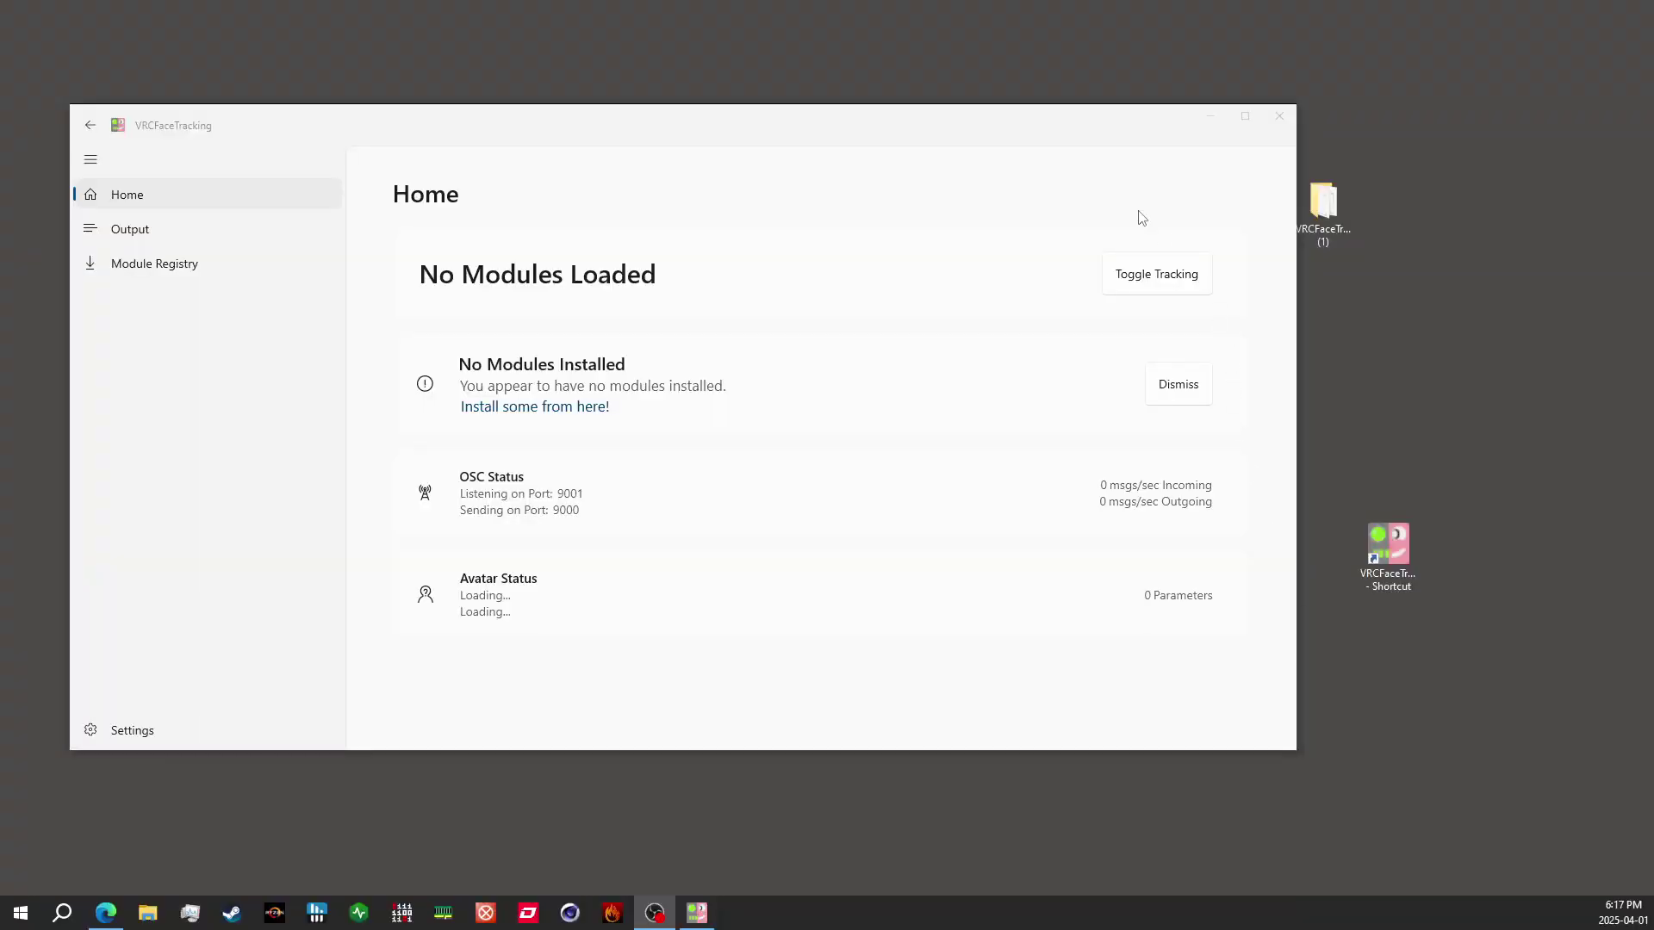
pyautogui.moveTo(1026, 137); pyautogui.dragTo(1138, 144)
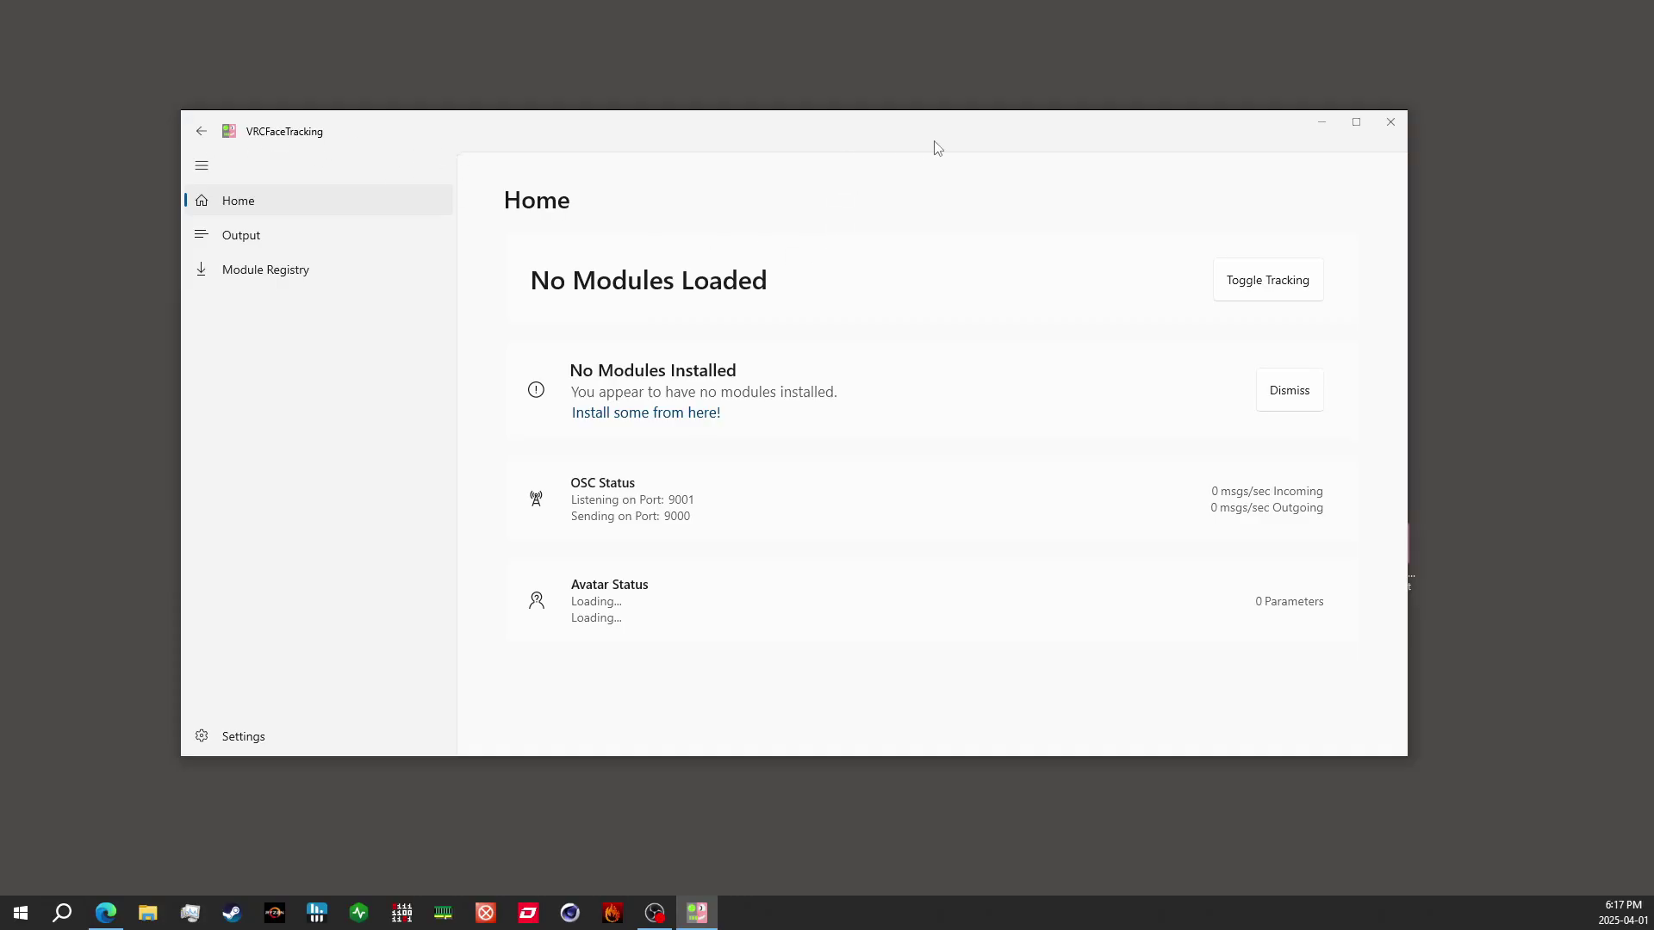
pyautogui.moveTo(934, 143); pyautogui.dragTo(772, 156)
pyautogui.click(1346, 244)
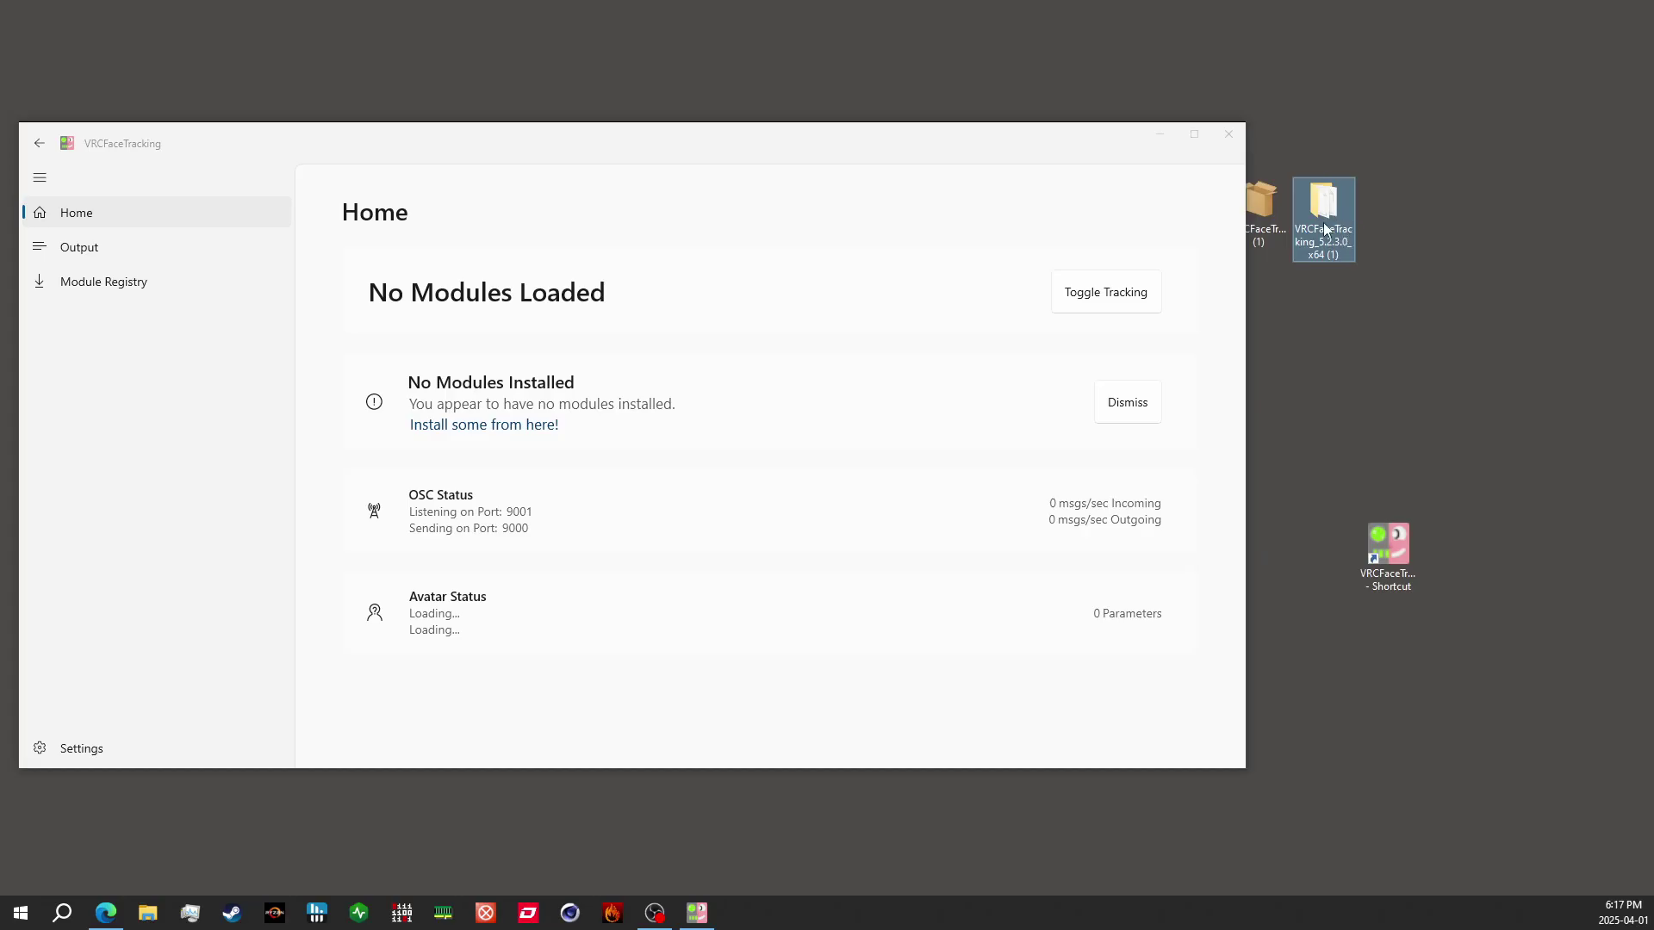
pyautogui.moveTo(635, 157); pyautogui.dragTo(824, 135)
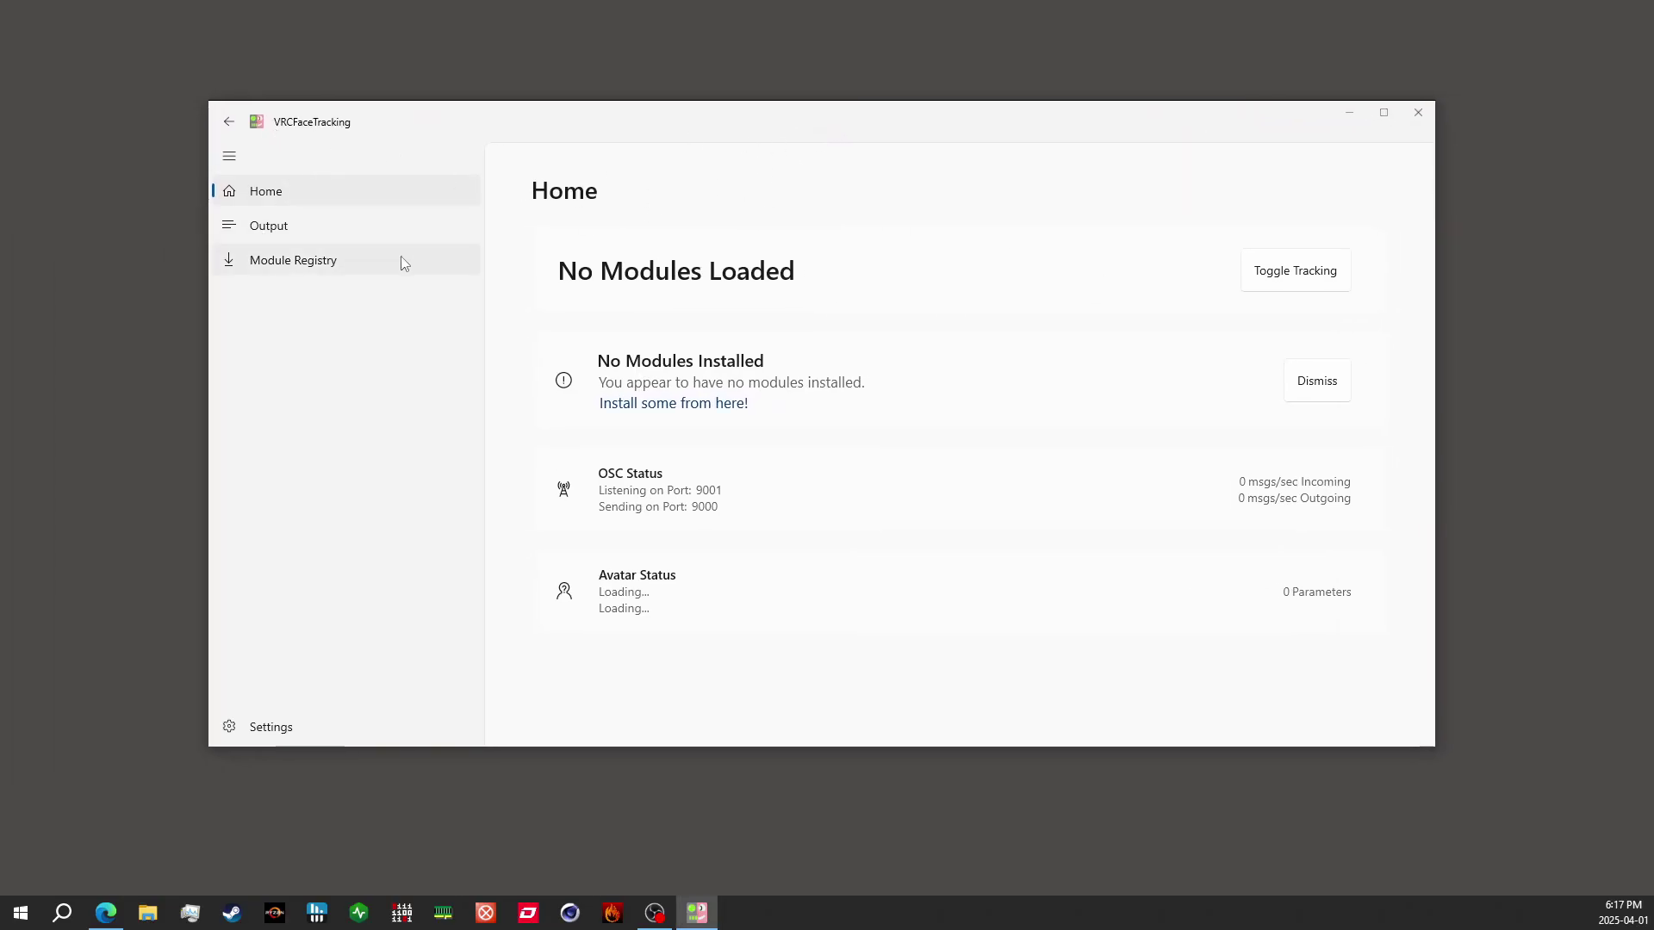
pyautogui.click(229, 156)
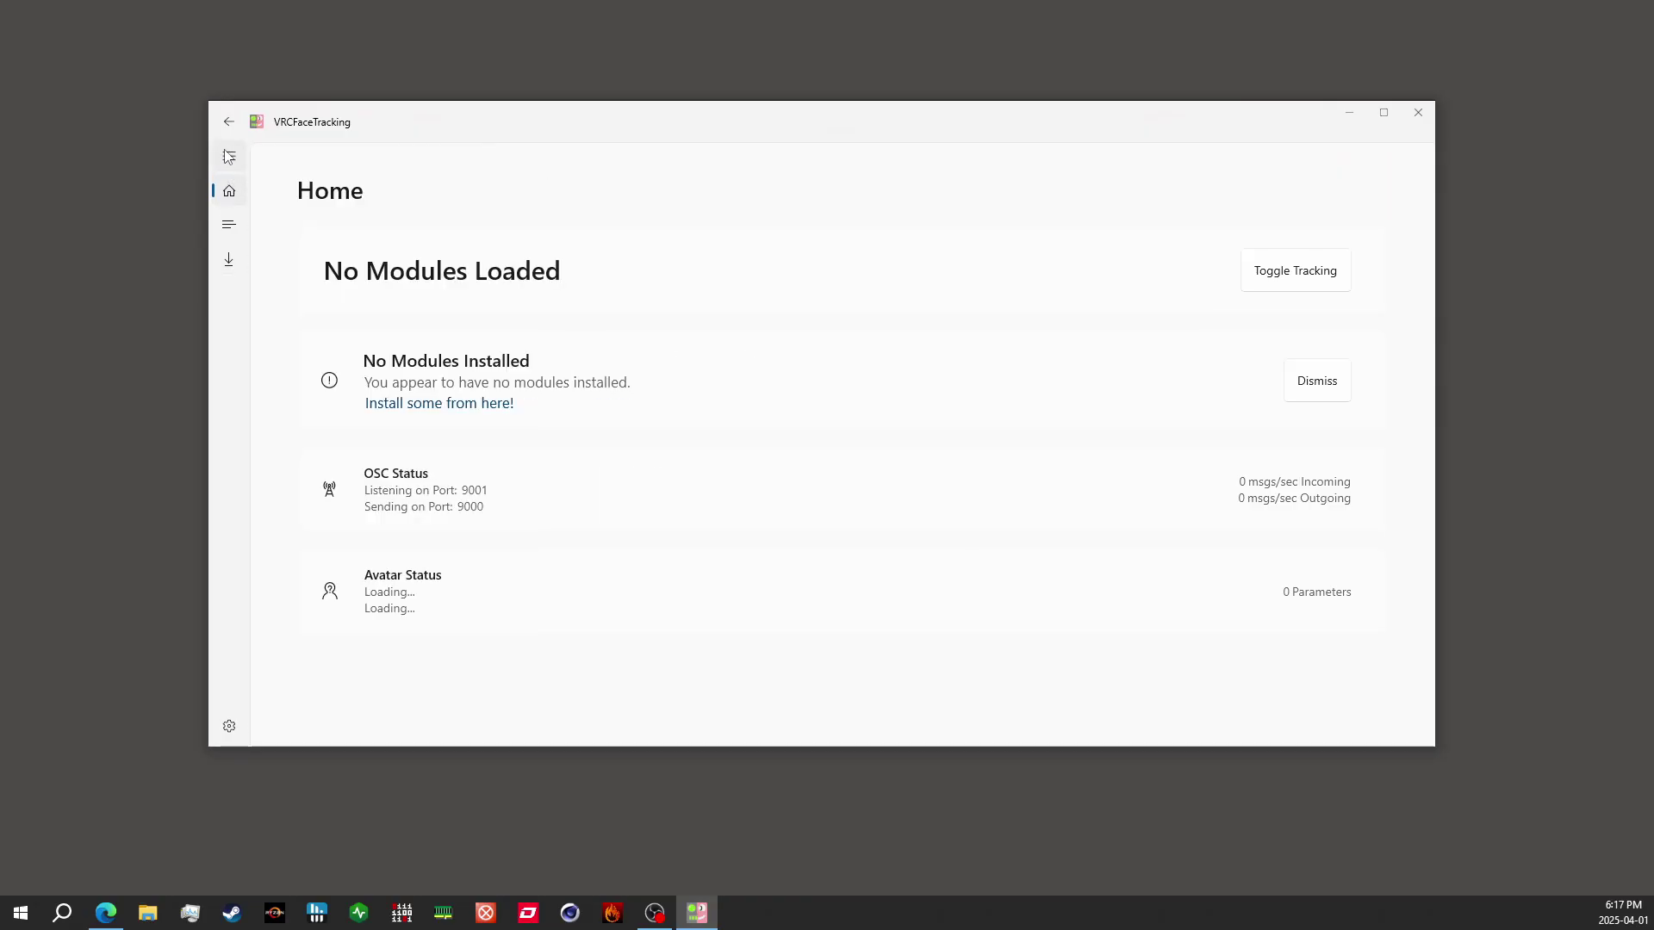
pyautogui.click(229, 156)
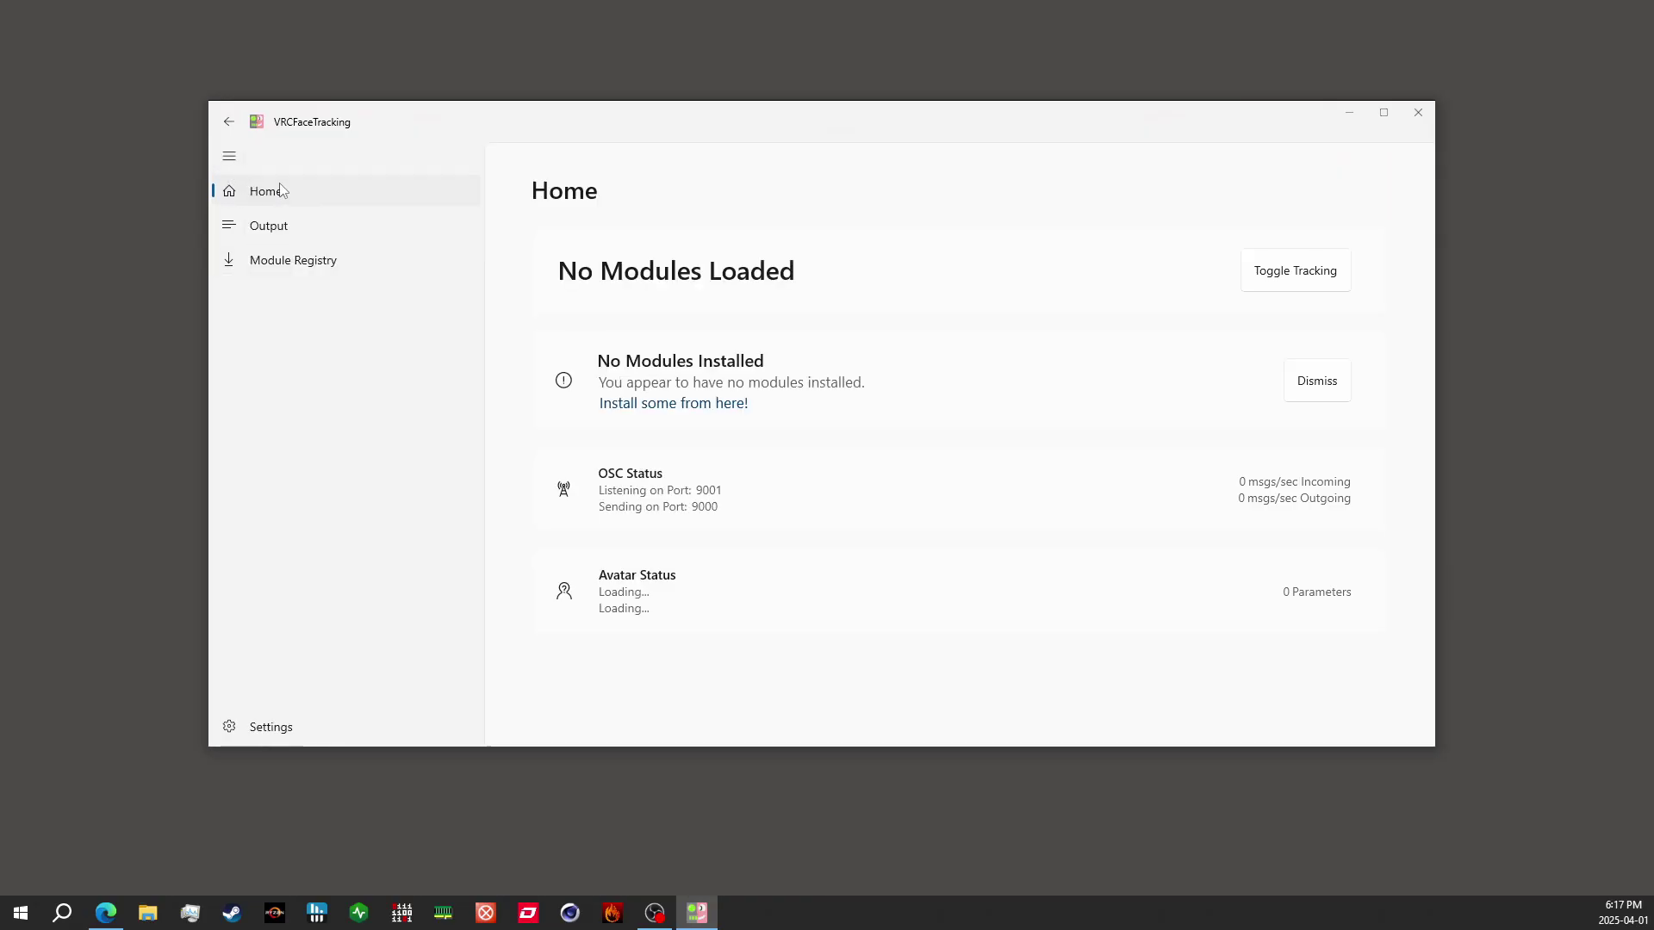
# Step: Install the SteamLink VRCFT Module from the Module Registry and return to the Home page
pyautogui.click(230, 269)
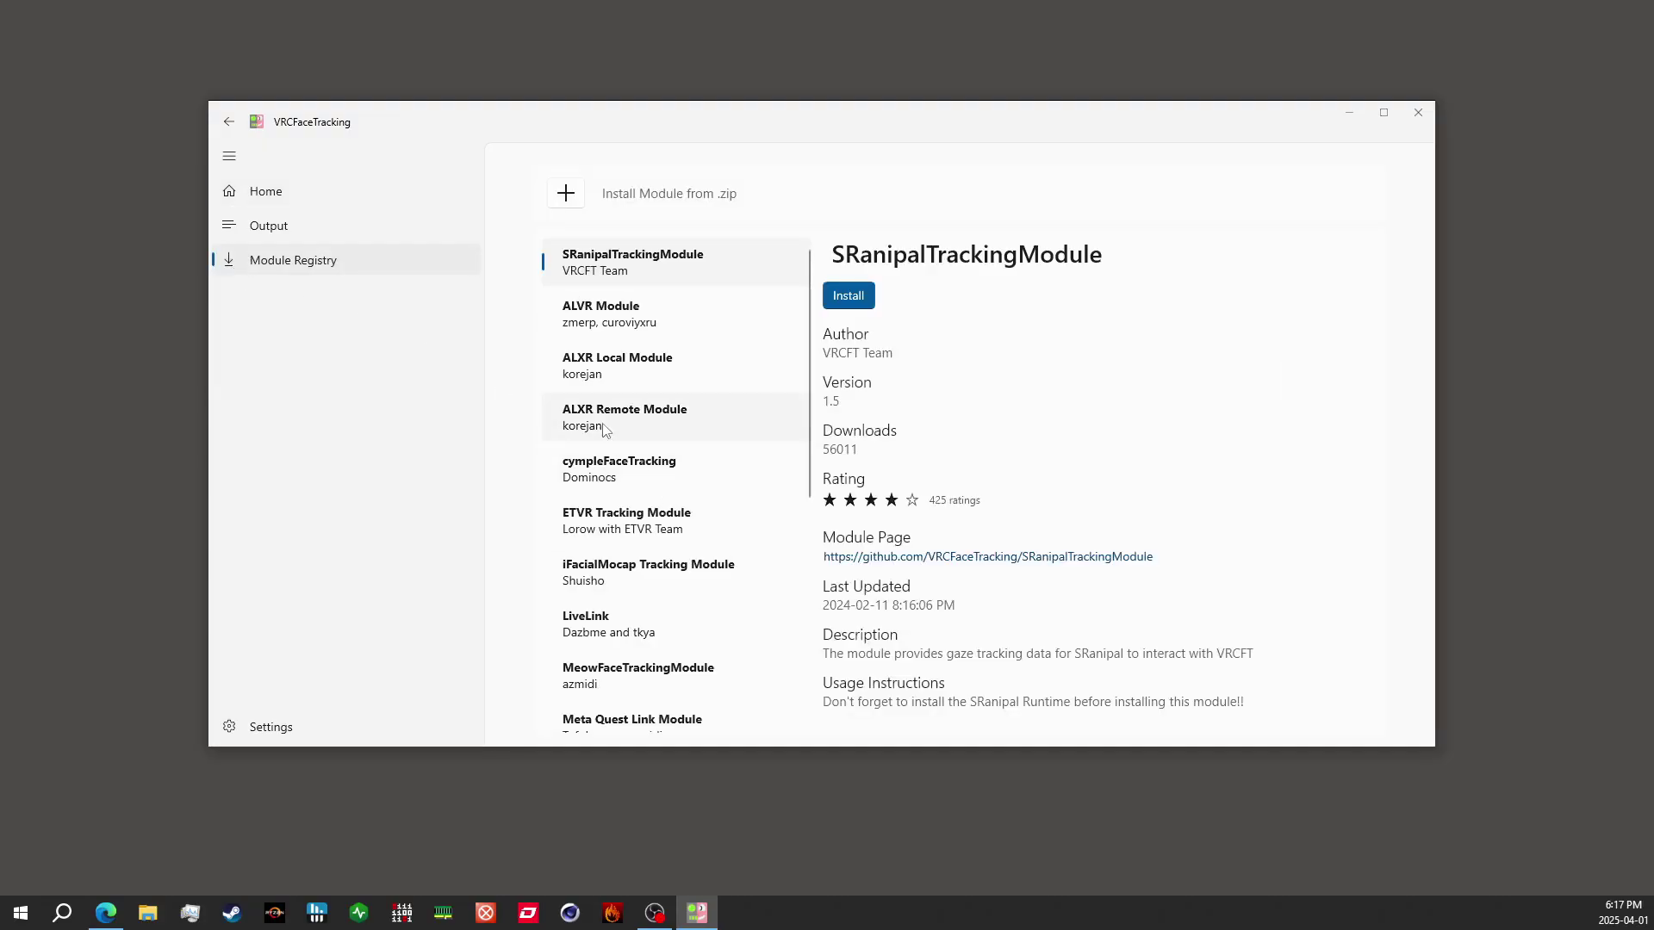
pyautogui.scroll(-4, 676, 448)
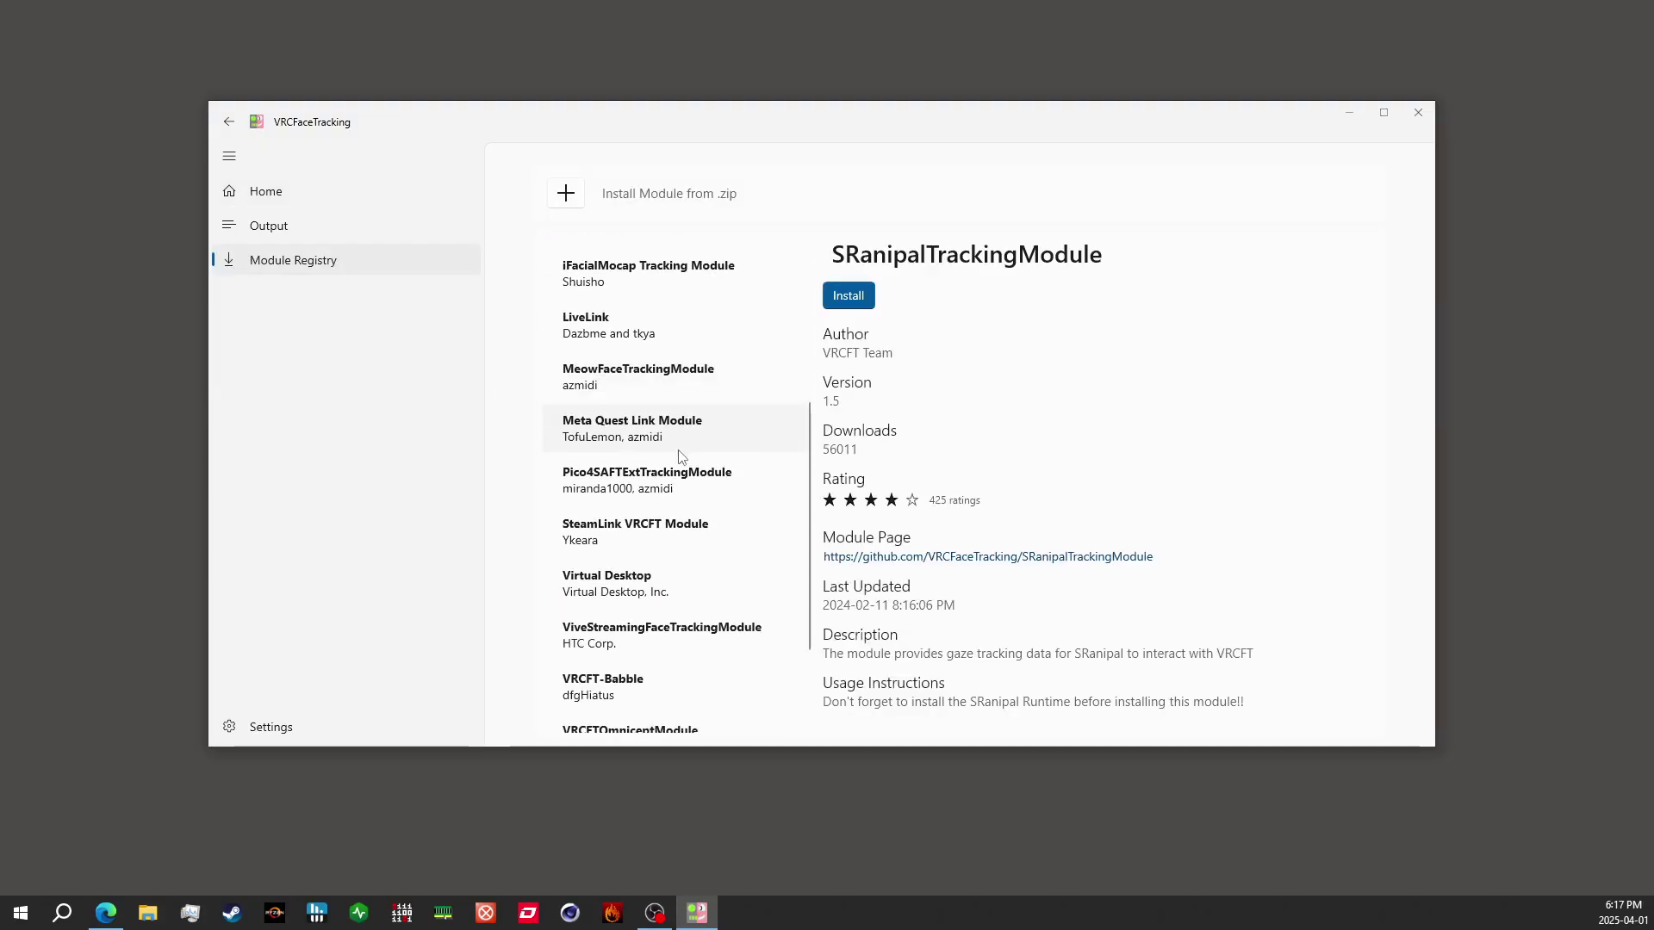
pyautogui.scroll(-3, 680, 456)
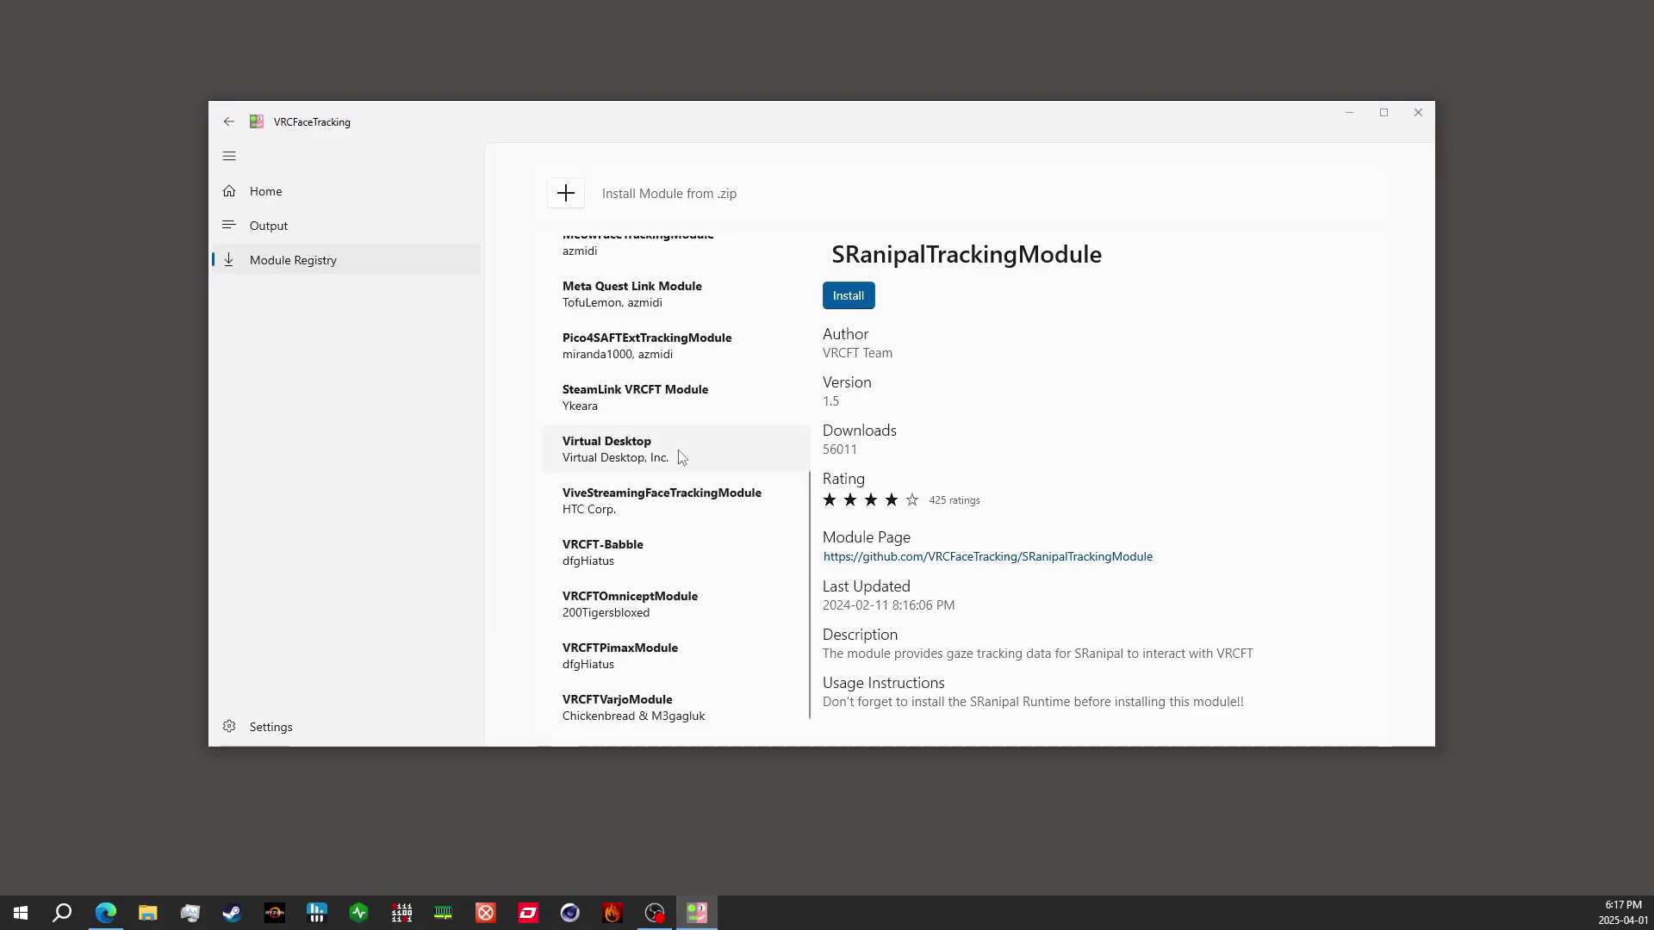
pyautogui.scroll(8, 680, 456)
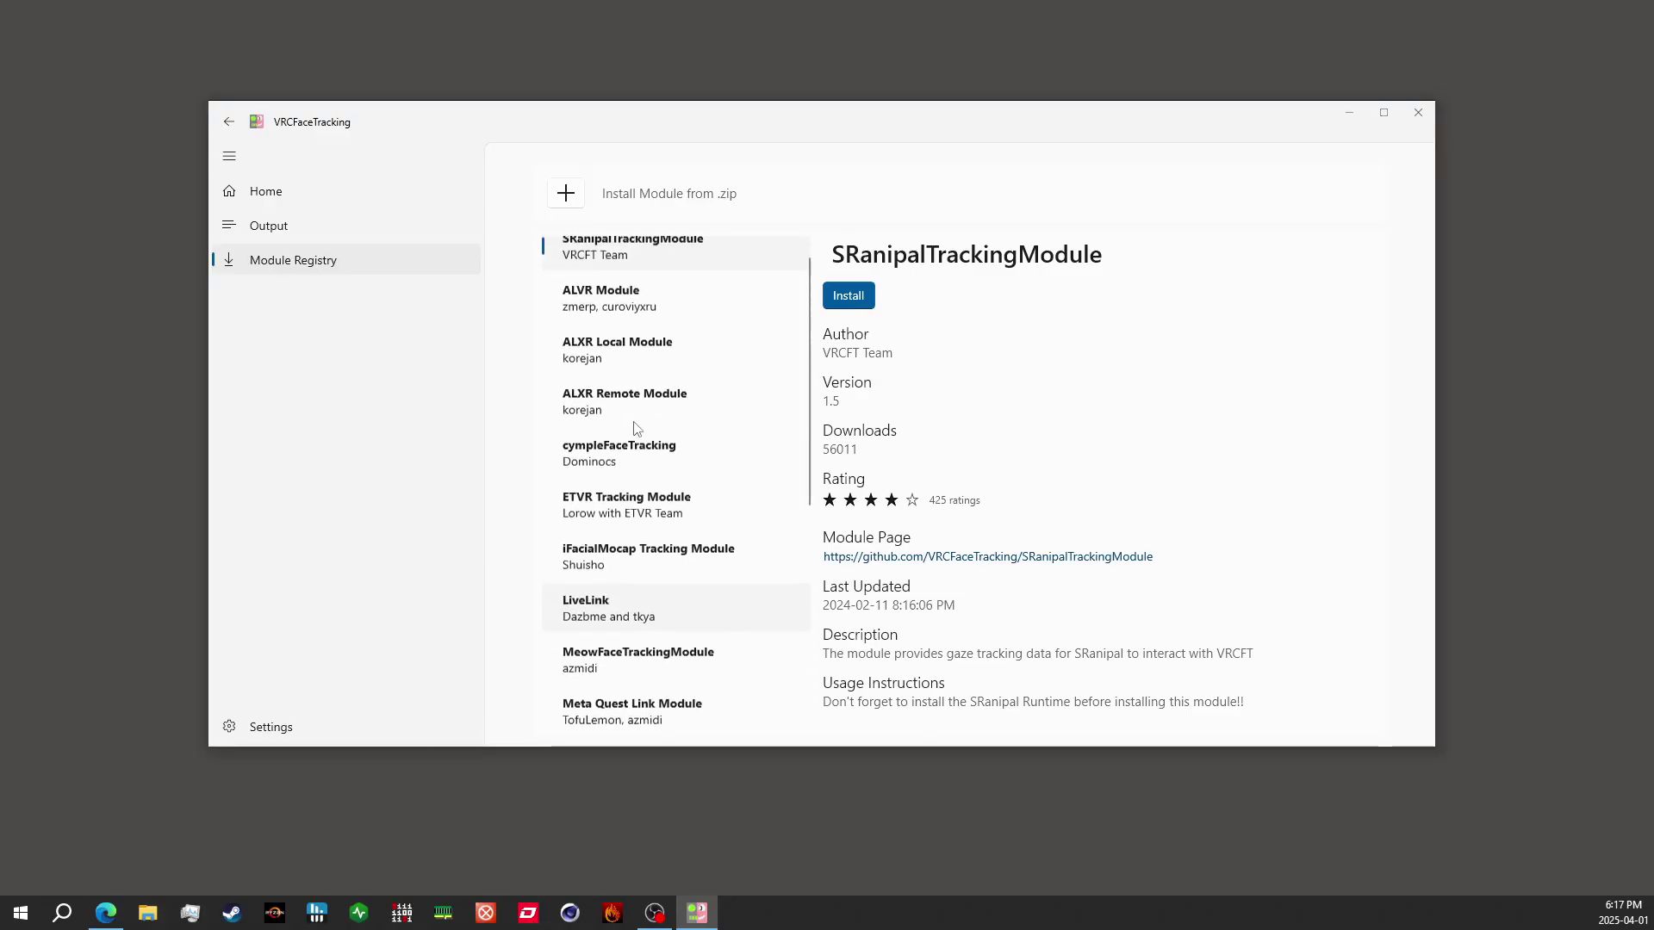
pyautogui.scroll(-5, 650, 371)
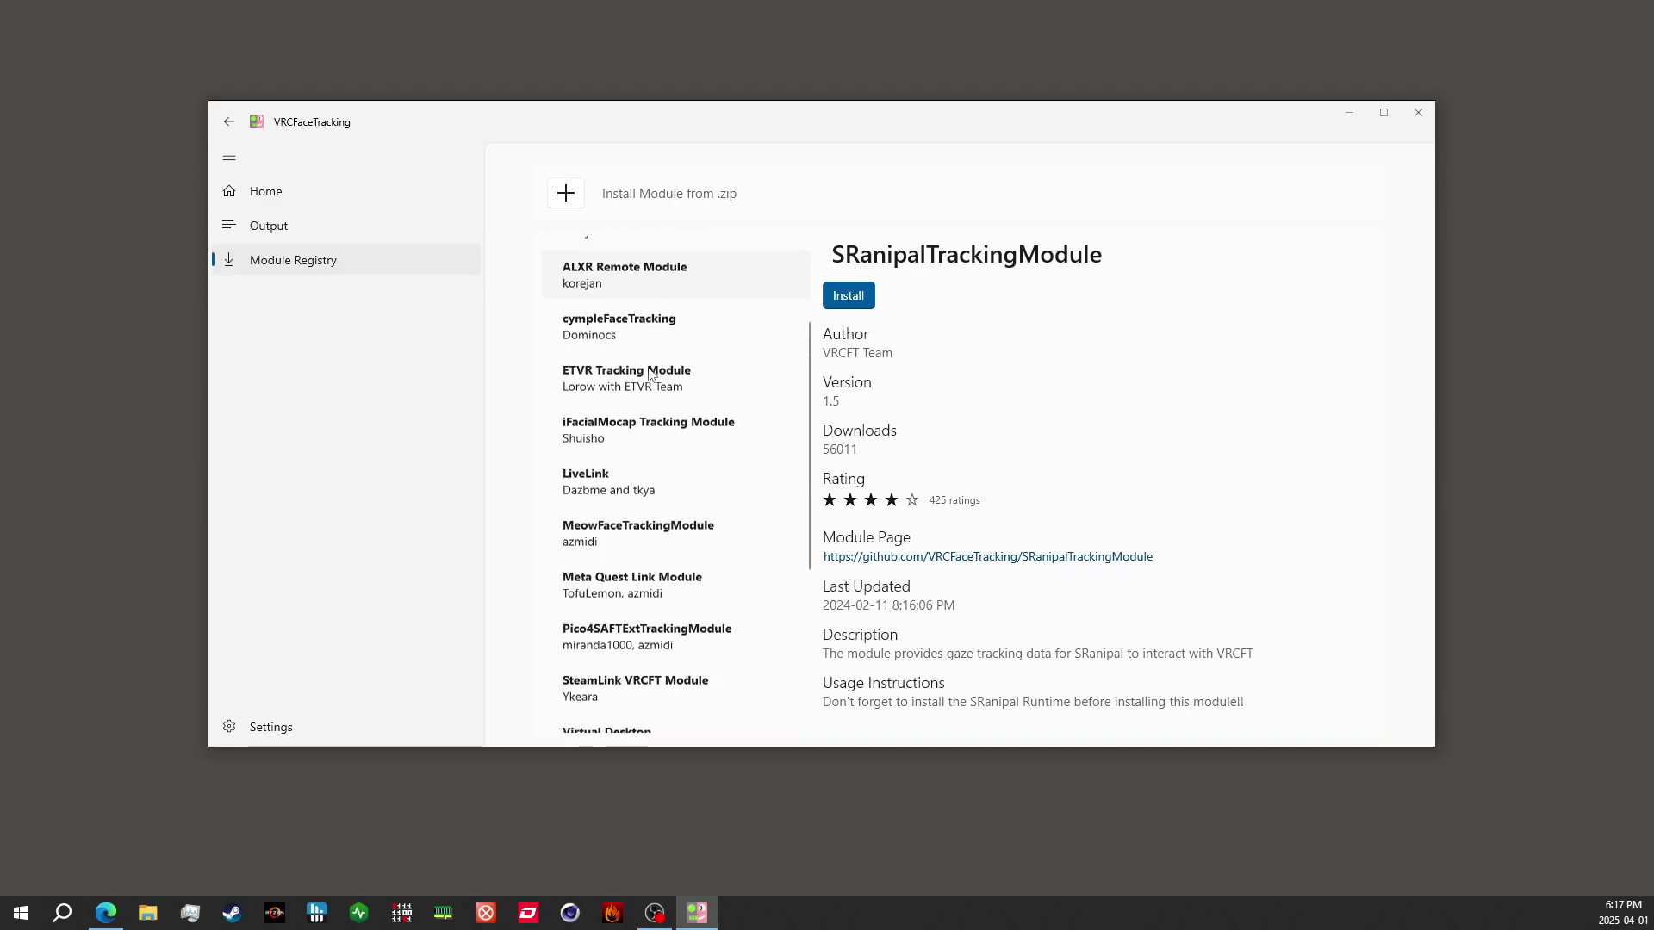
pyautogui.scroll(-5, 653, 373)
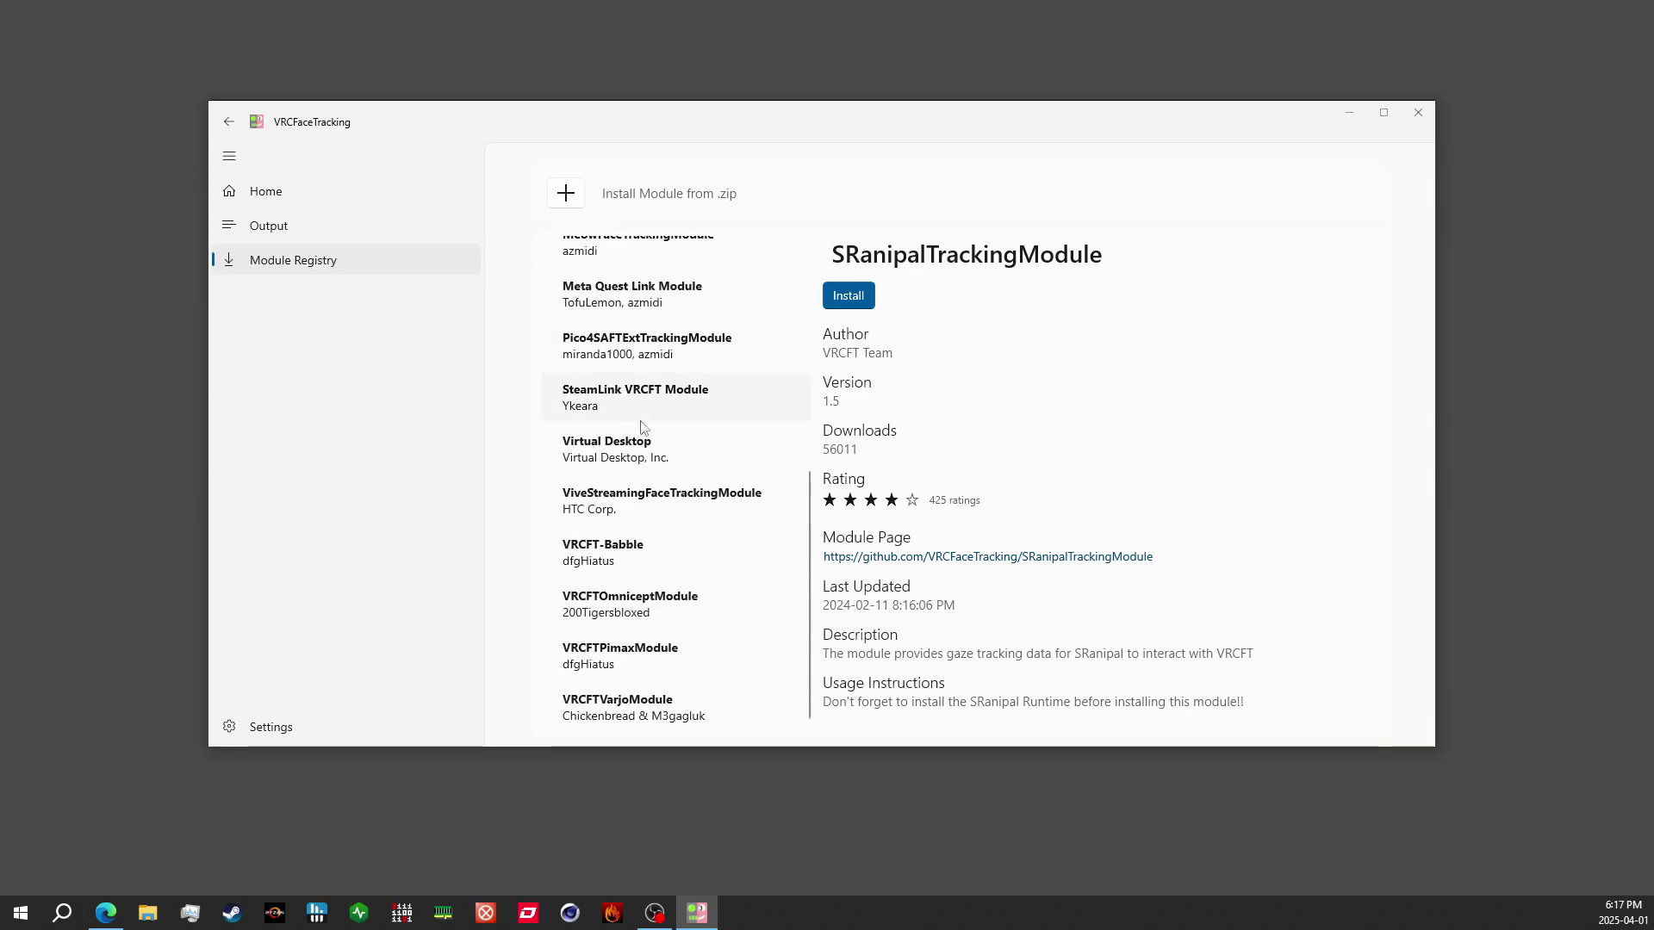
pyautogui.scroll(10, 639, 528)
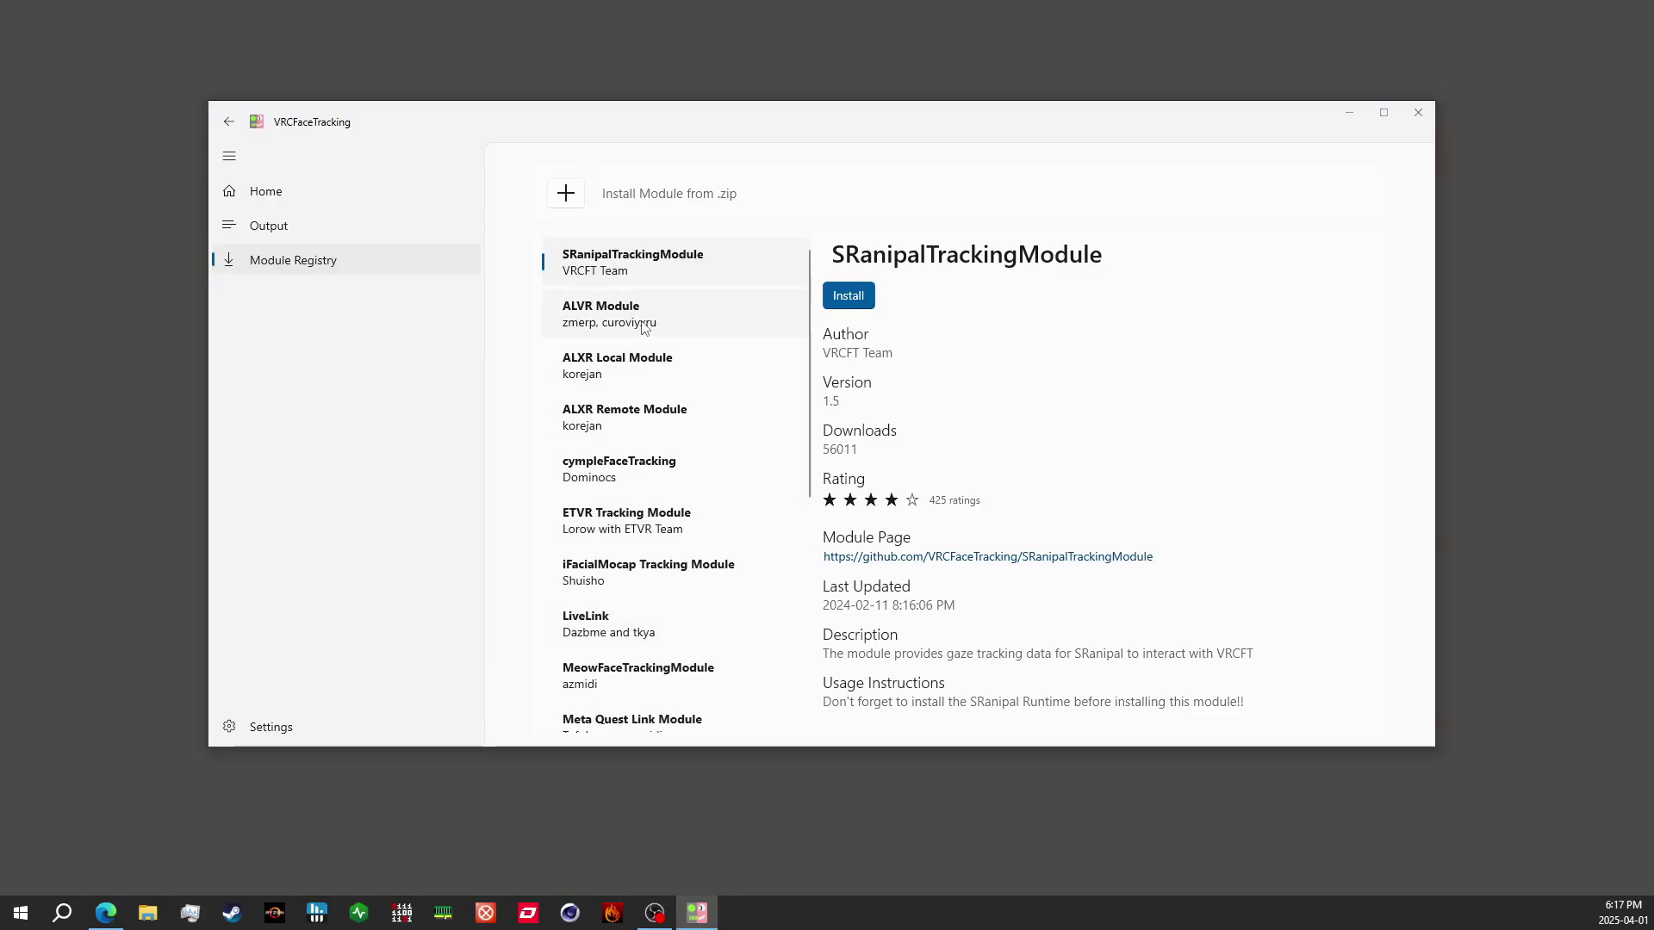
pyautogui.scroll(-5, 654, 388)
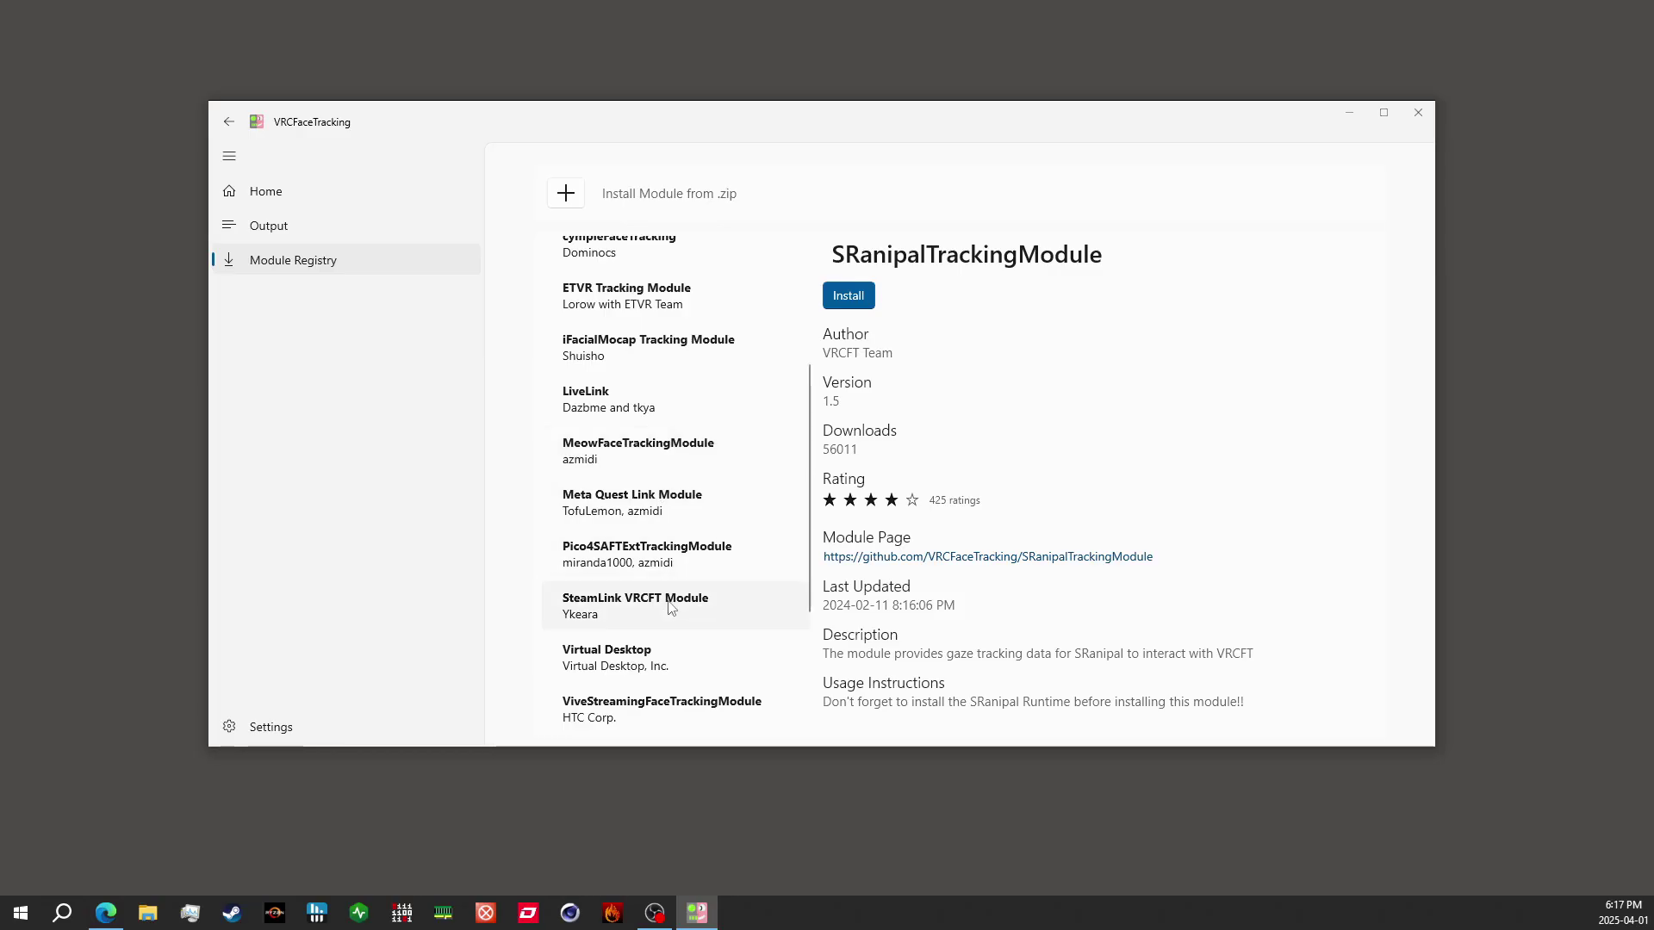
pyautogui.click(672, 608)
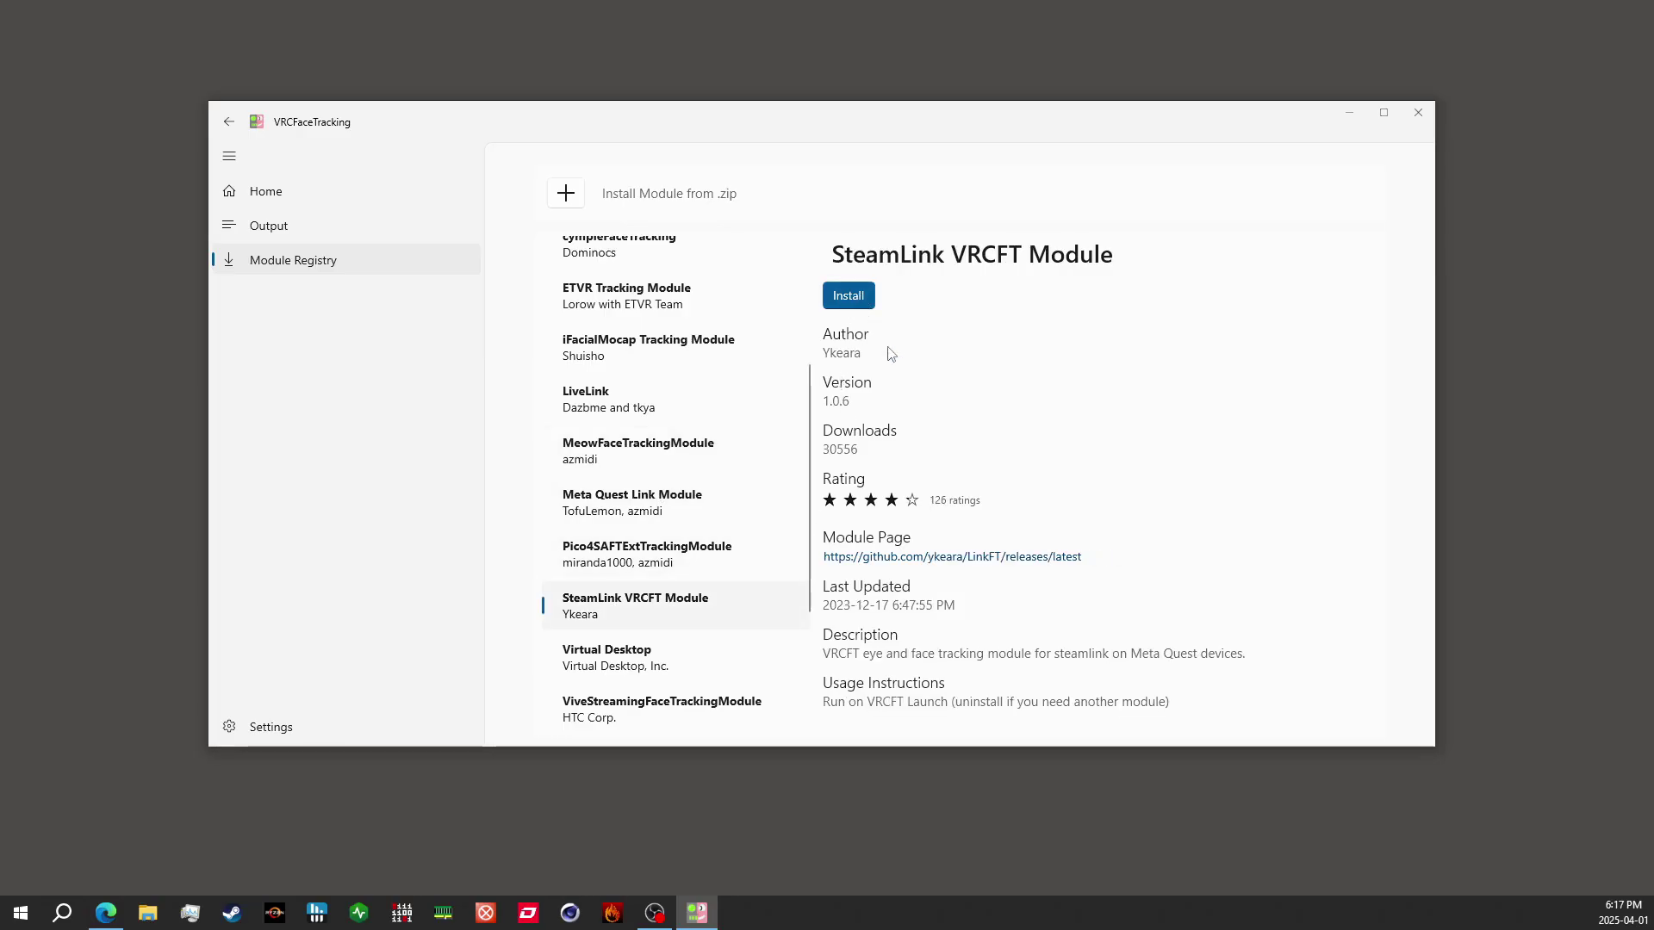
pyautogui.click(310, 191)
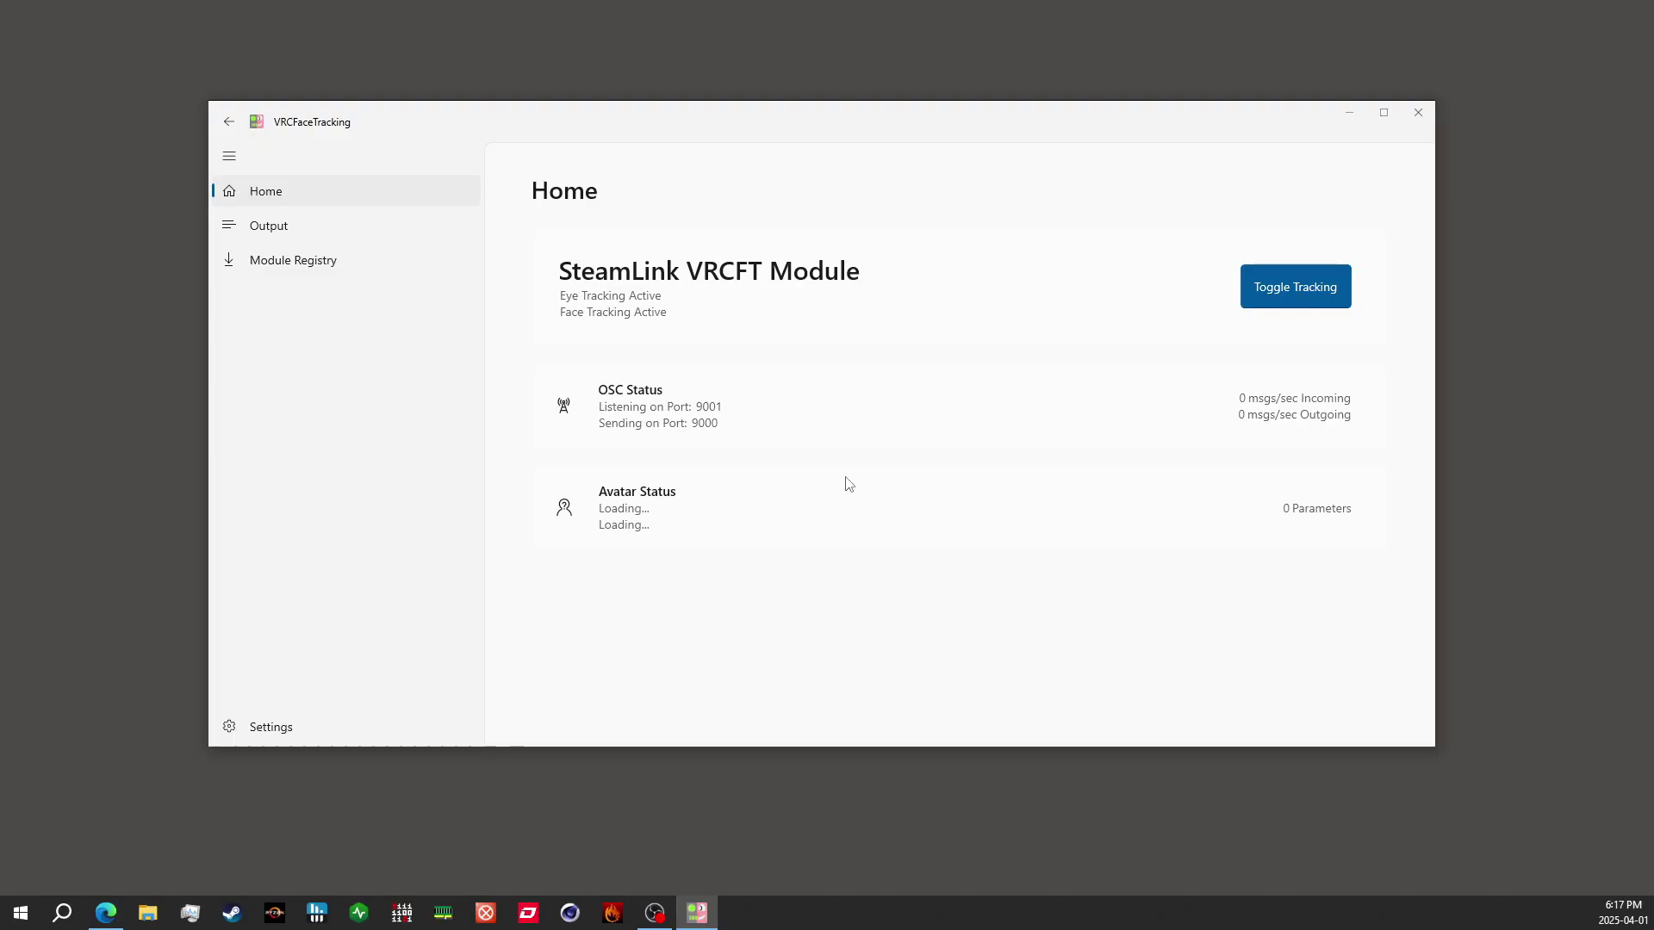
# Step: Close VRCFaceTracking and relaunch it from its desktop shortcut
pyautogui.click(1418, 116)
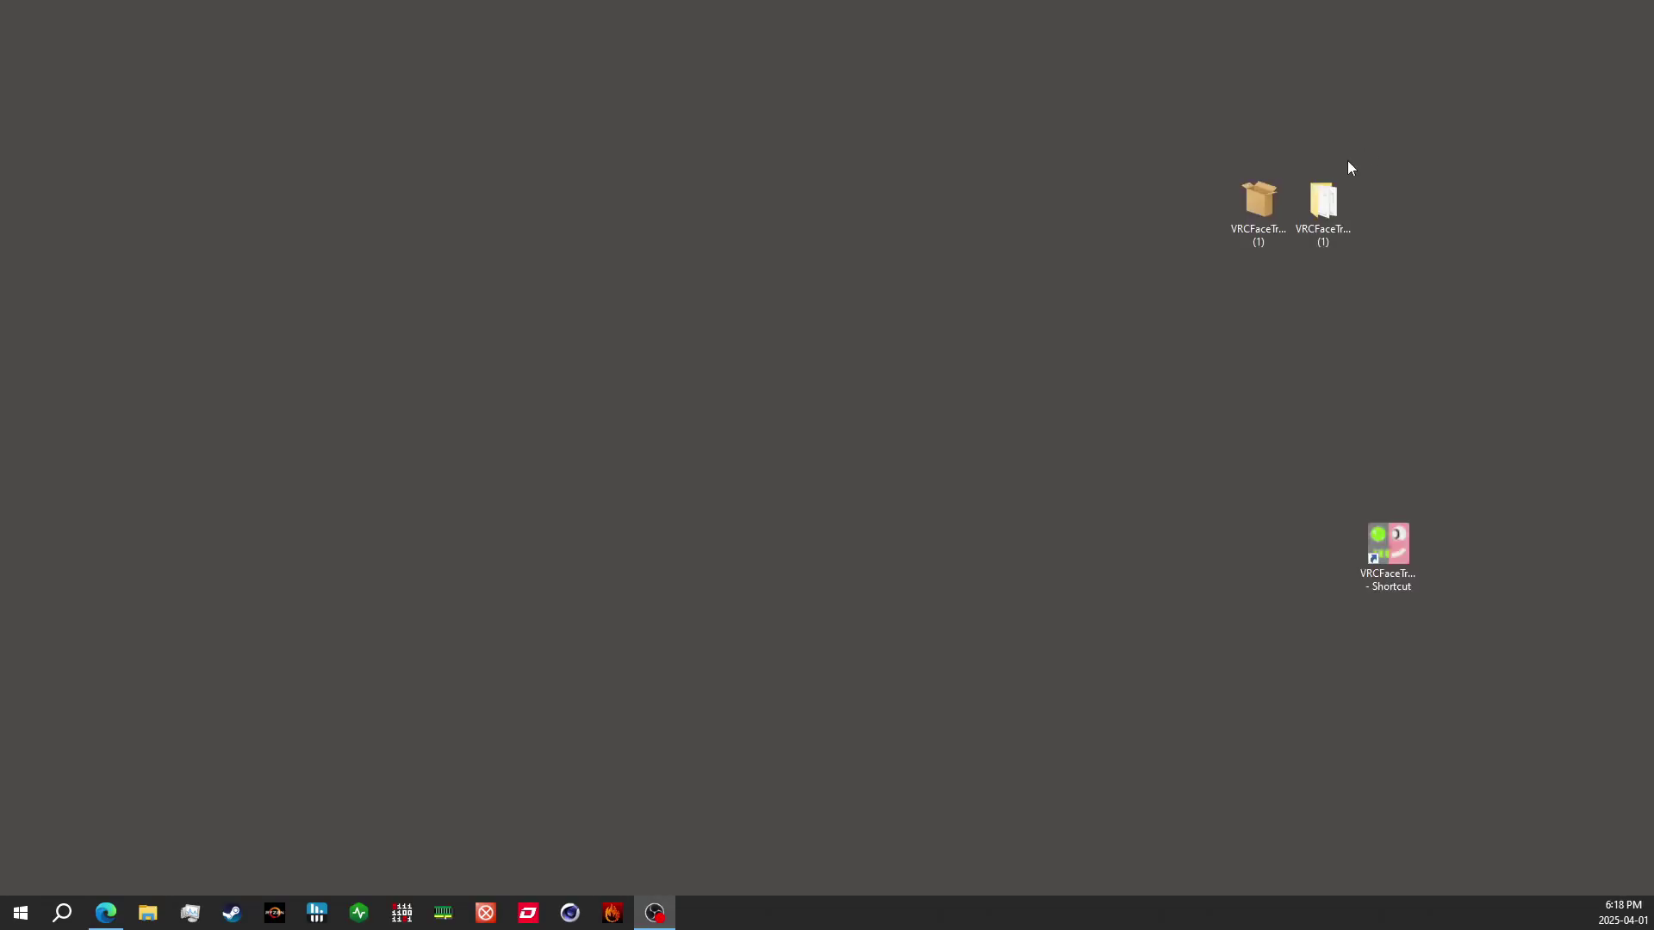
pyautogui.doubleClick(1380, 547)
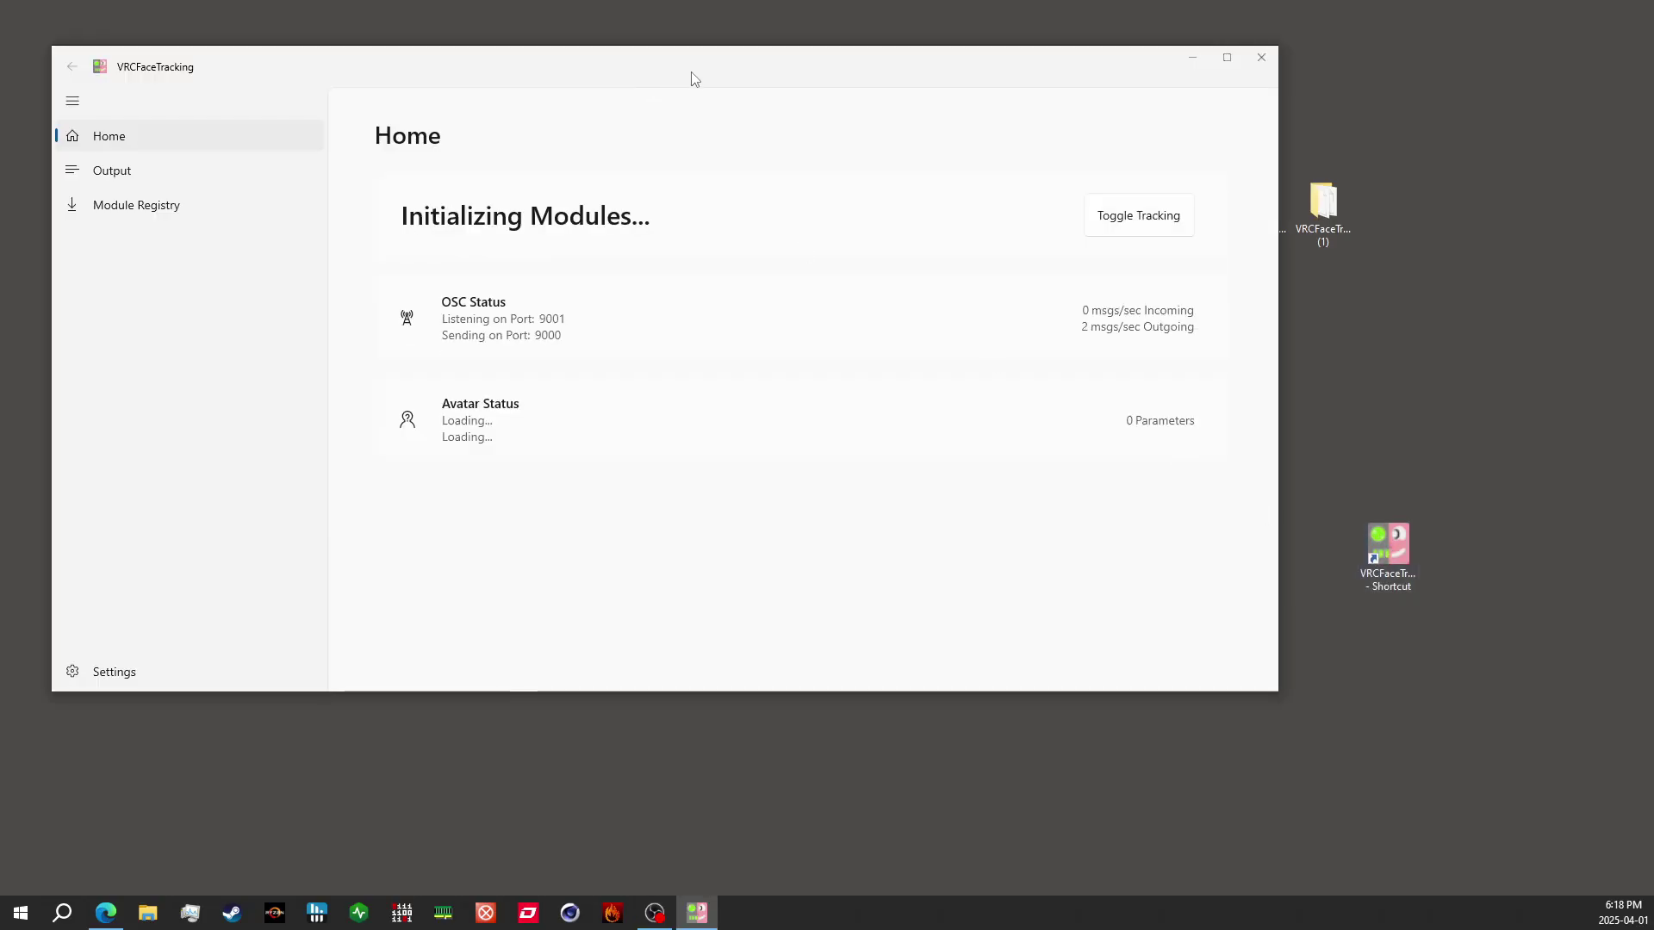
pyautogui.moveTo(694, 77); pyautogui.dragTo(889, 183)
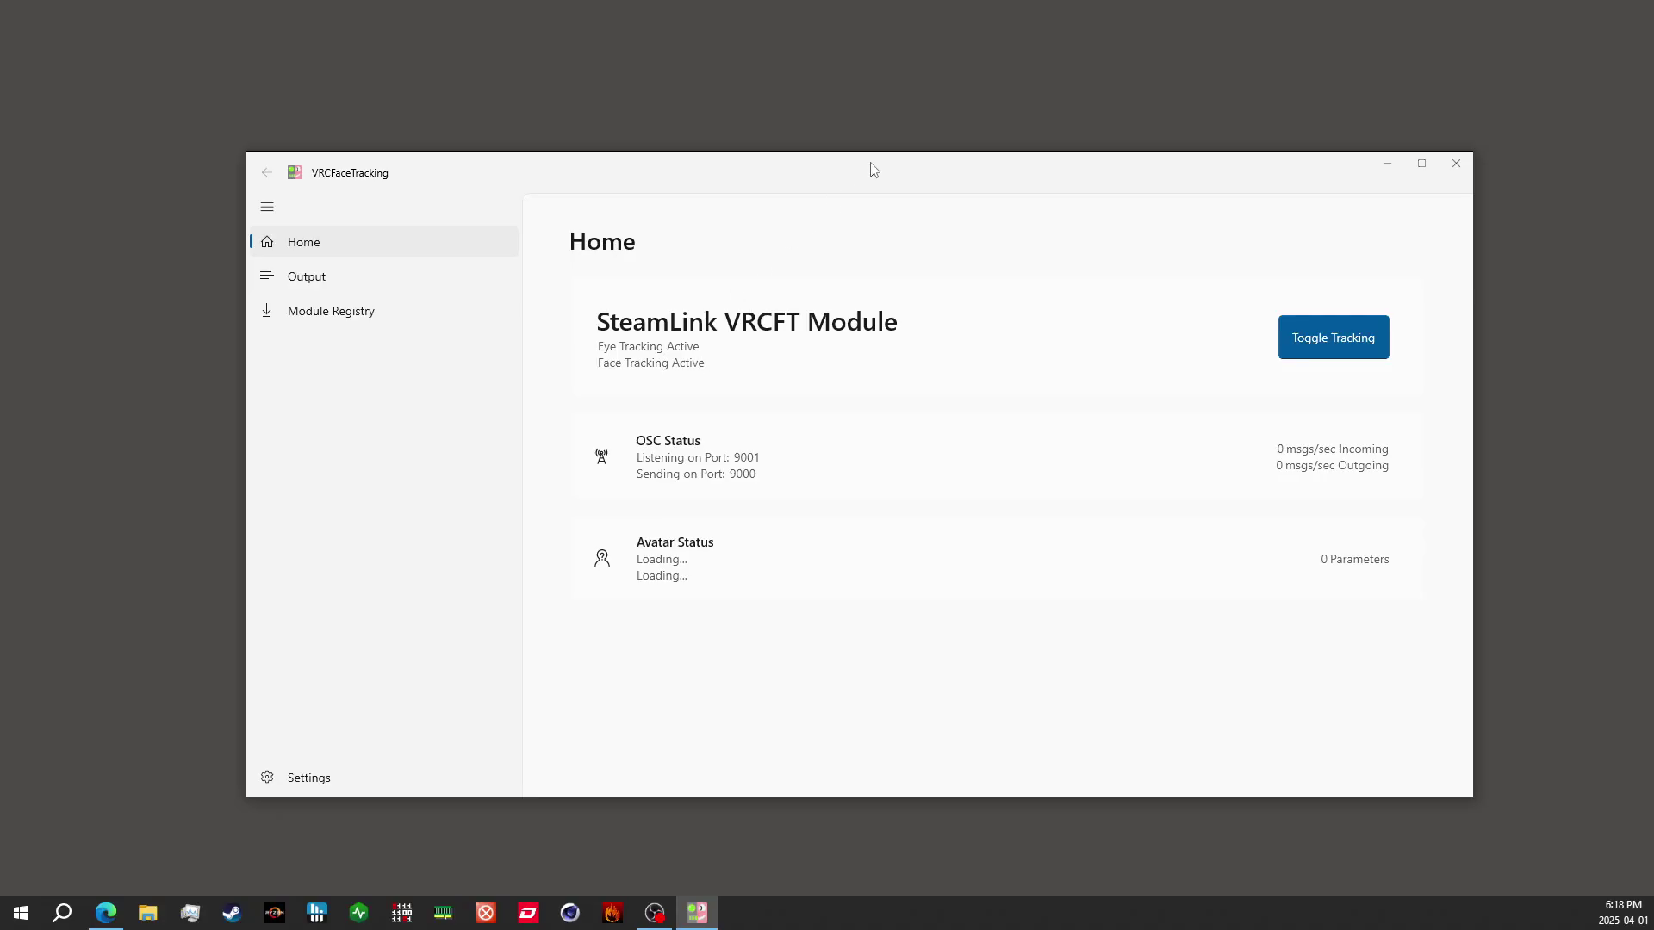
pyautogui.moveTo(871, 167); pyautogui.dragTo(816, 182)
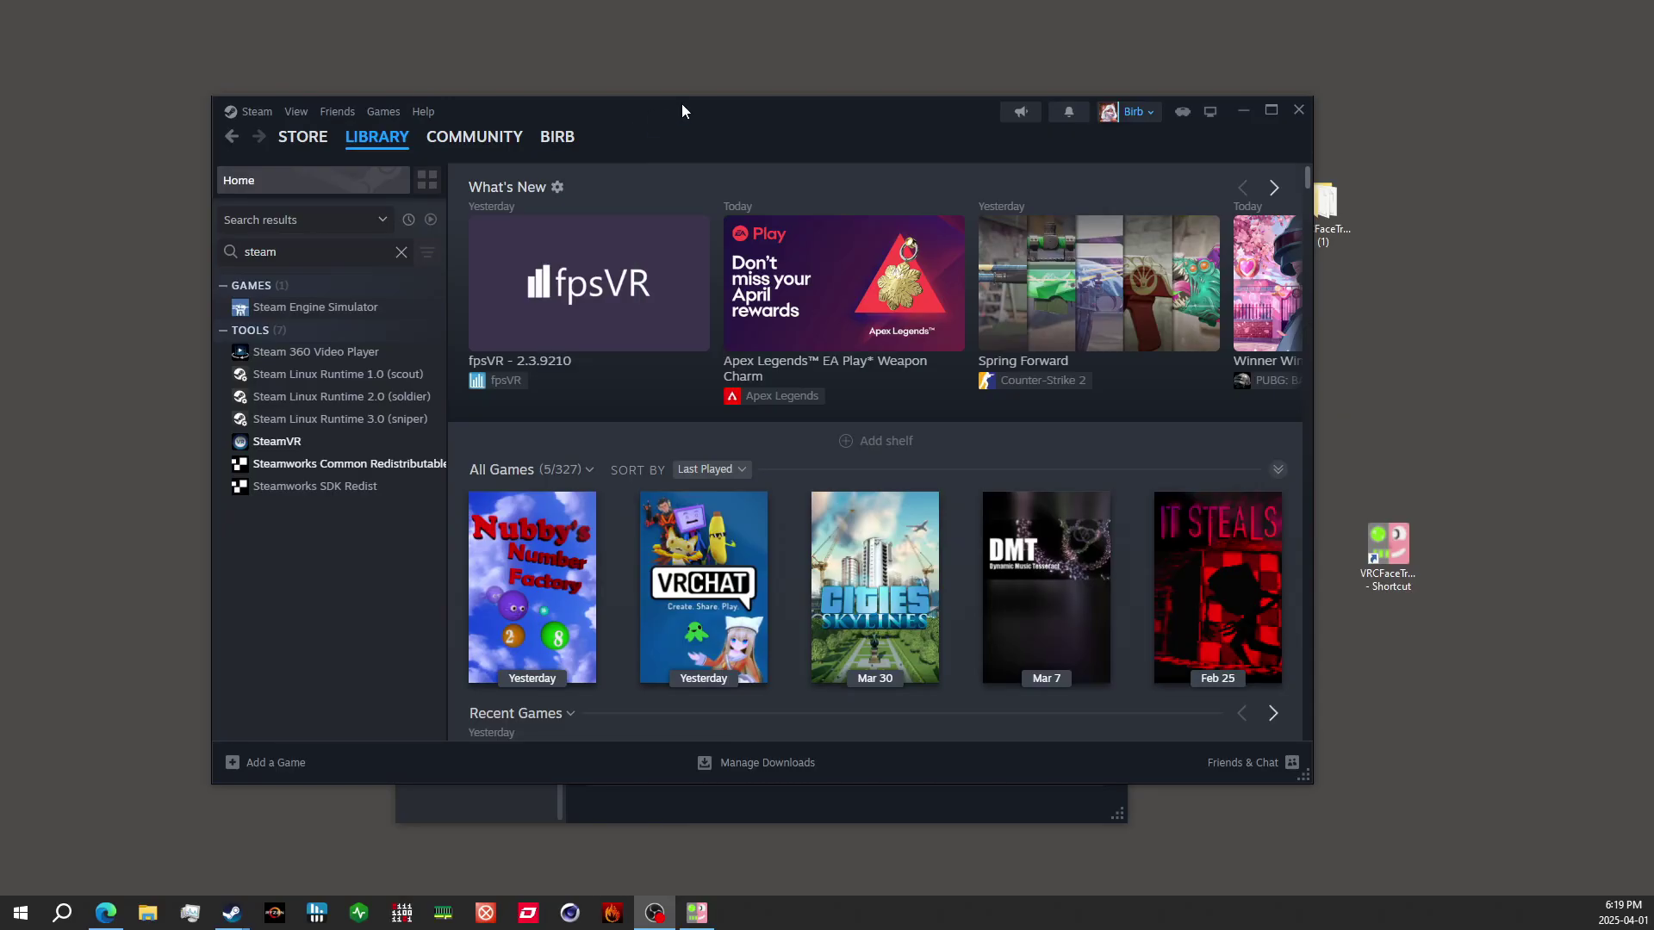
# Step: Switch to Steam, select SteamVR in the library and bring up the Remote Play page of the Steam settings
pyautogui.click(297, 450)
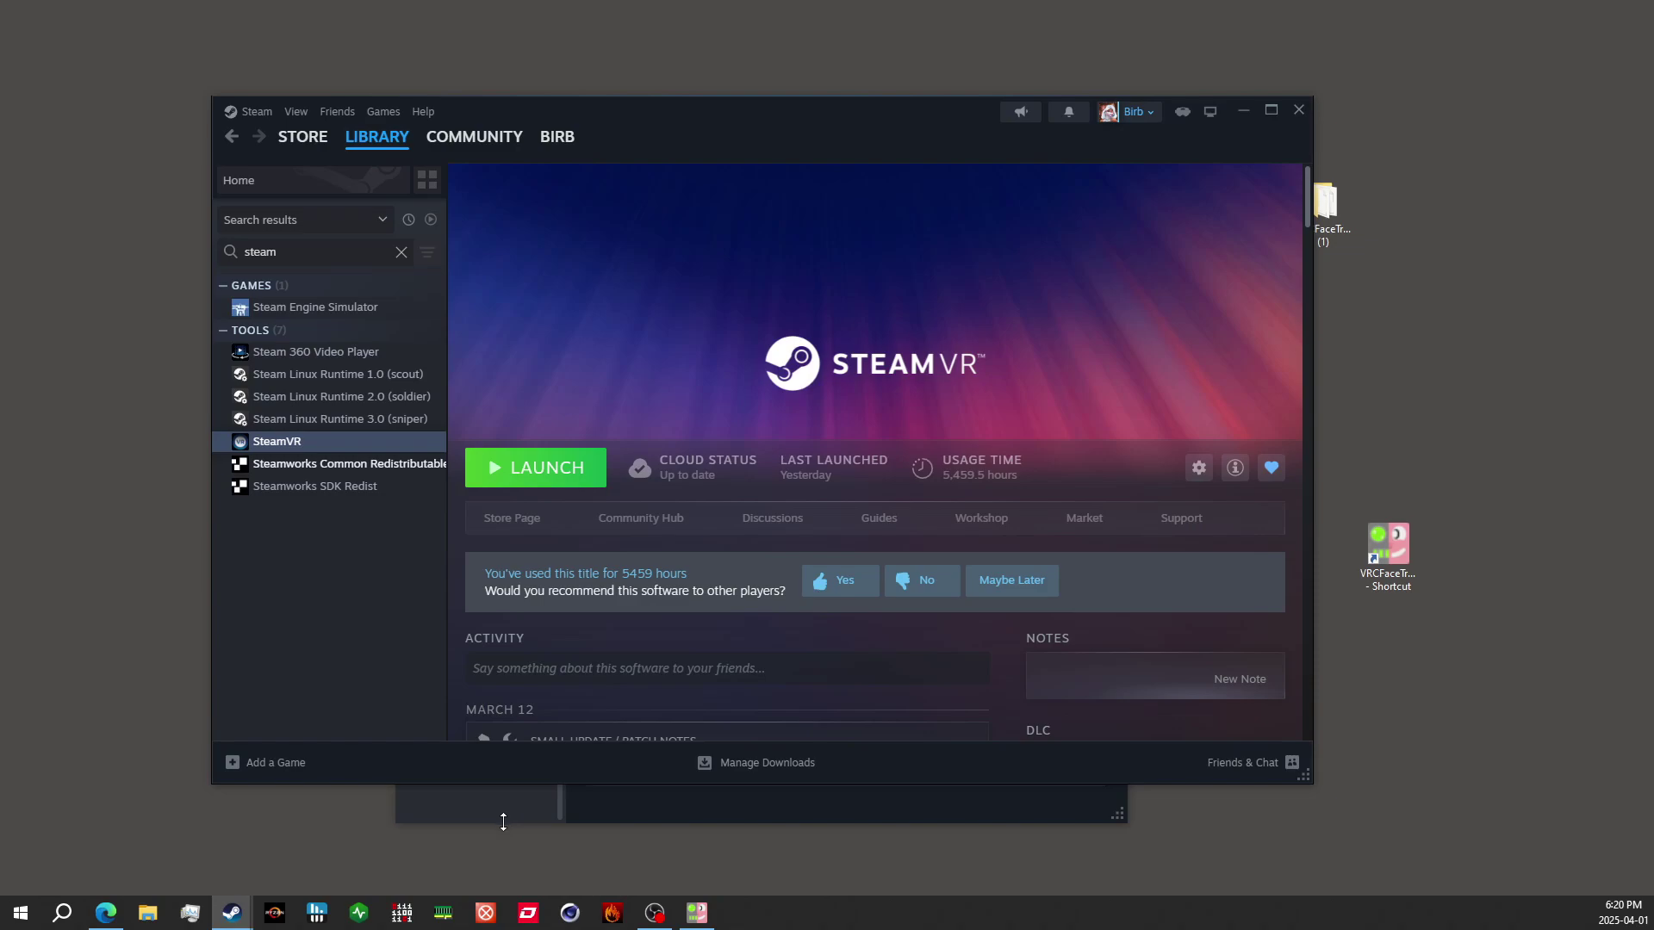
pyautogui.click(253, 111)
pyautogui.click(444, 807)
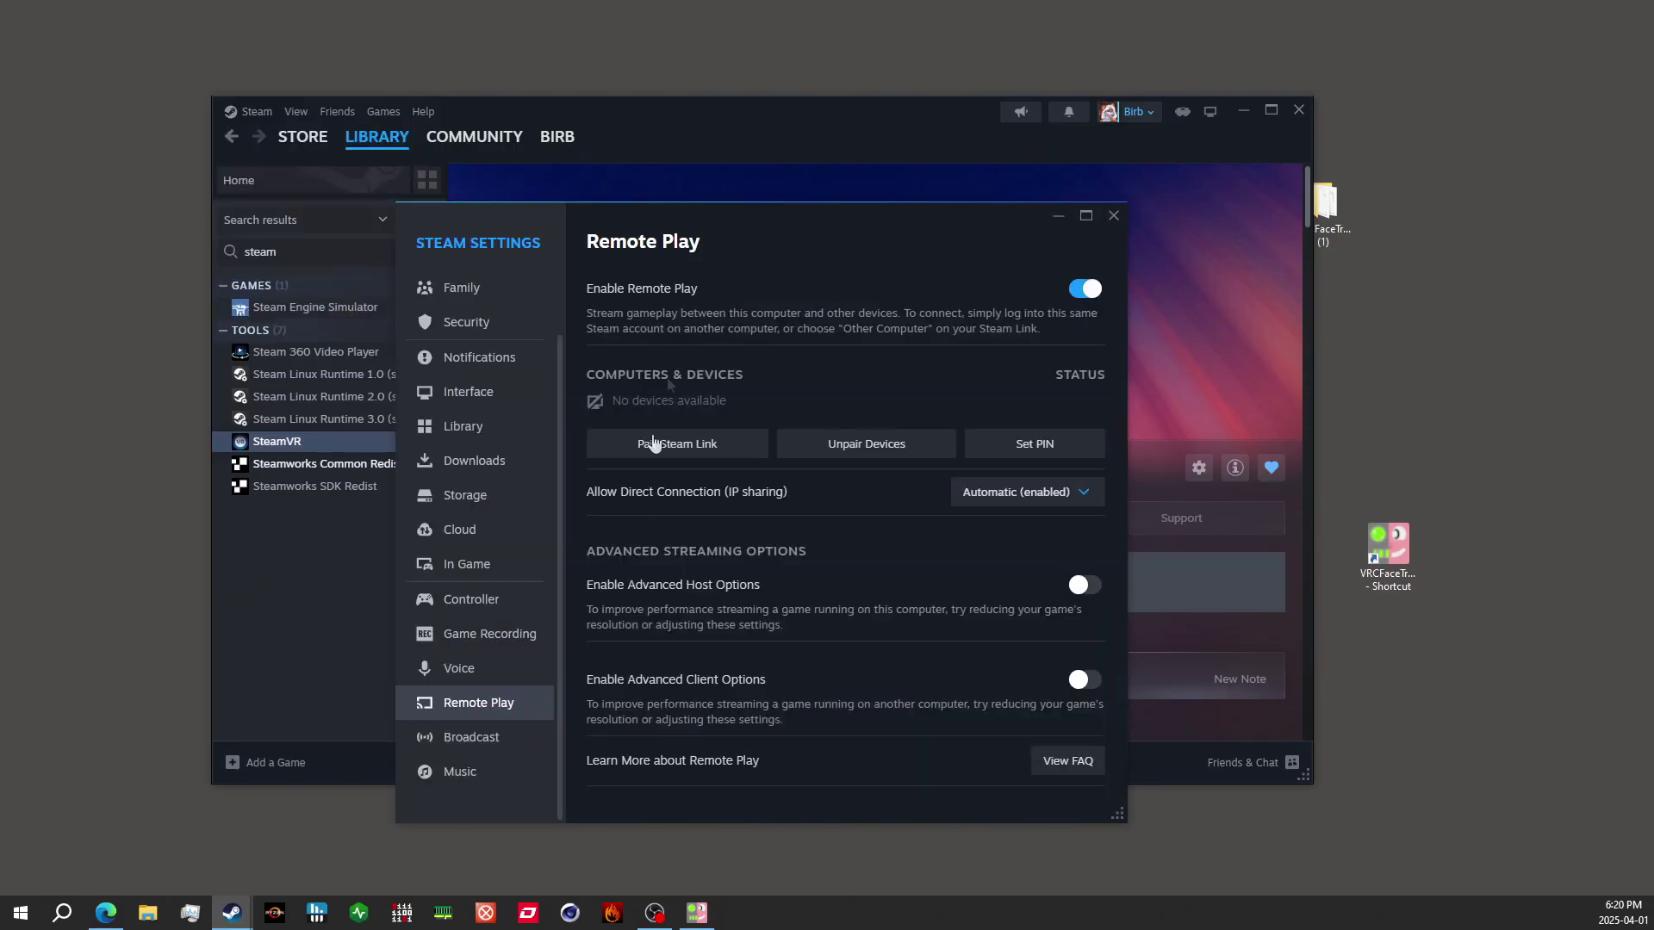
pyautogui.moveTo(780, 229); pyautogui.dragTo(785, 156)
pyautogui.scroll(1, 482, 344)
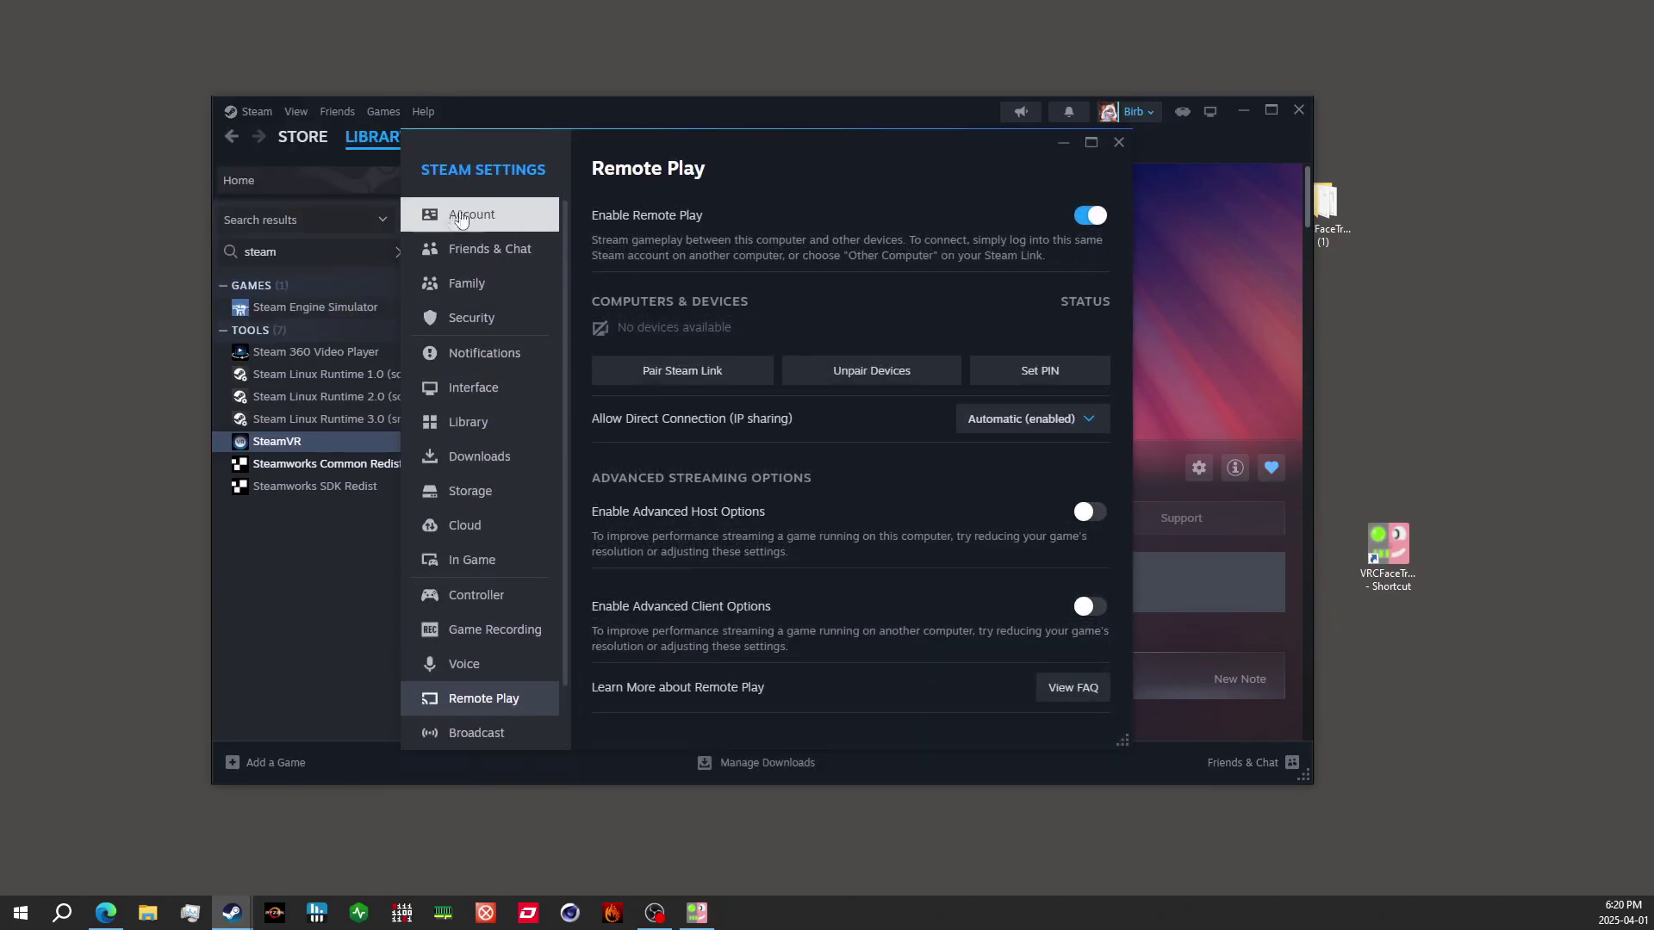
pyautogui.scroll(-1, 486, 413)
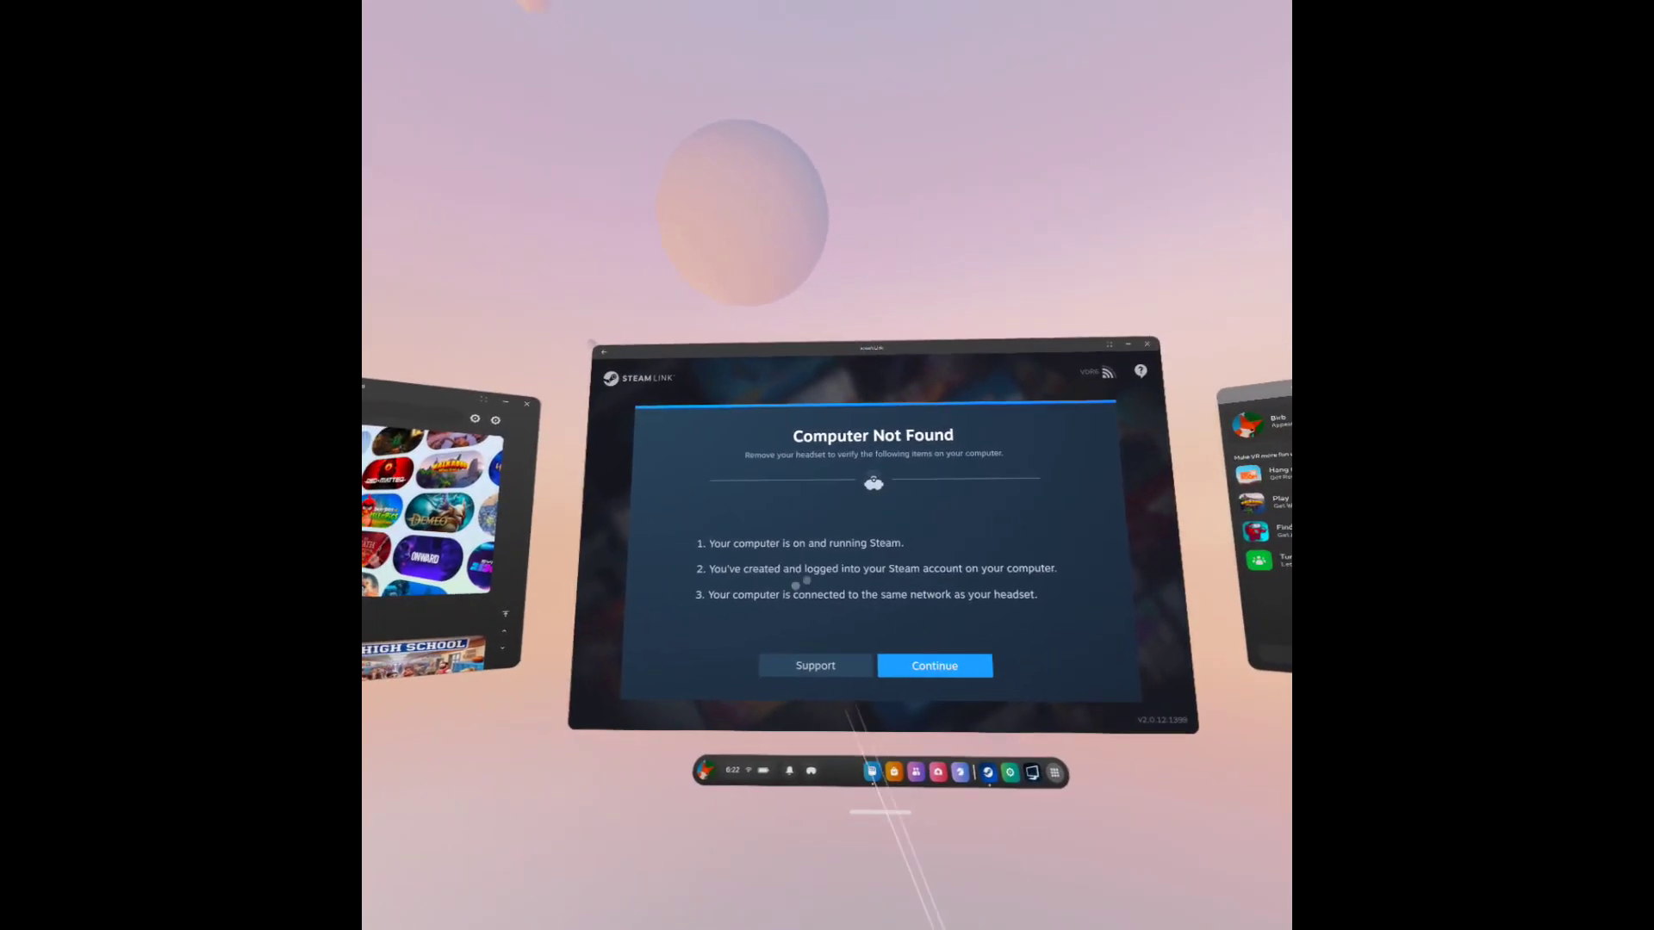
# Step: Select the computer in the headset's Steam Link app and authorize the Quest Pro in Steam with the four-digit authorization code
pyautogui.click(942, 684)
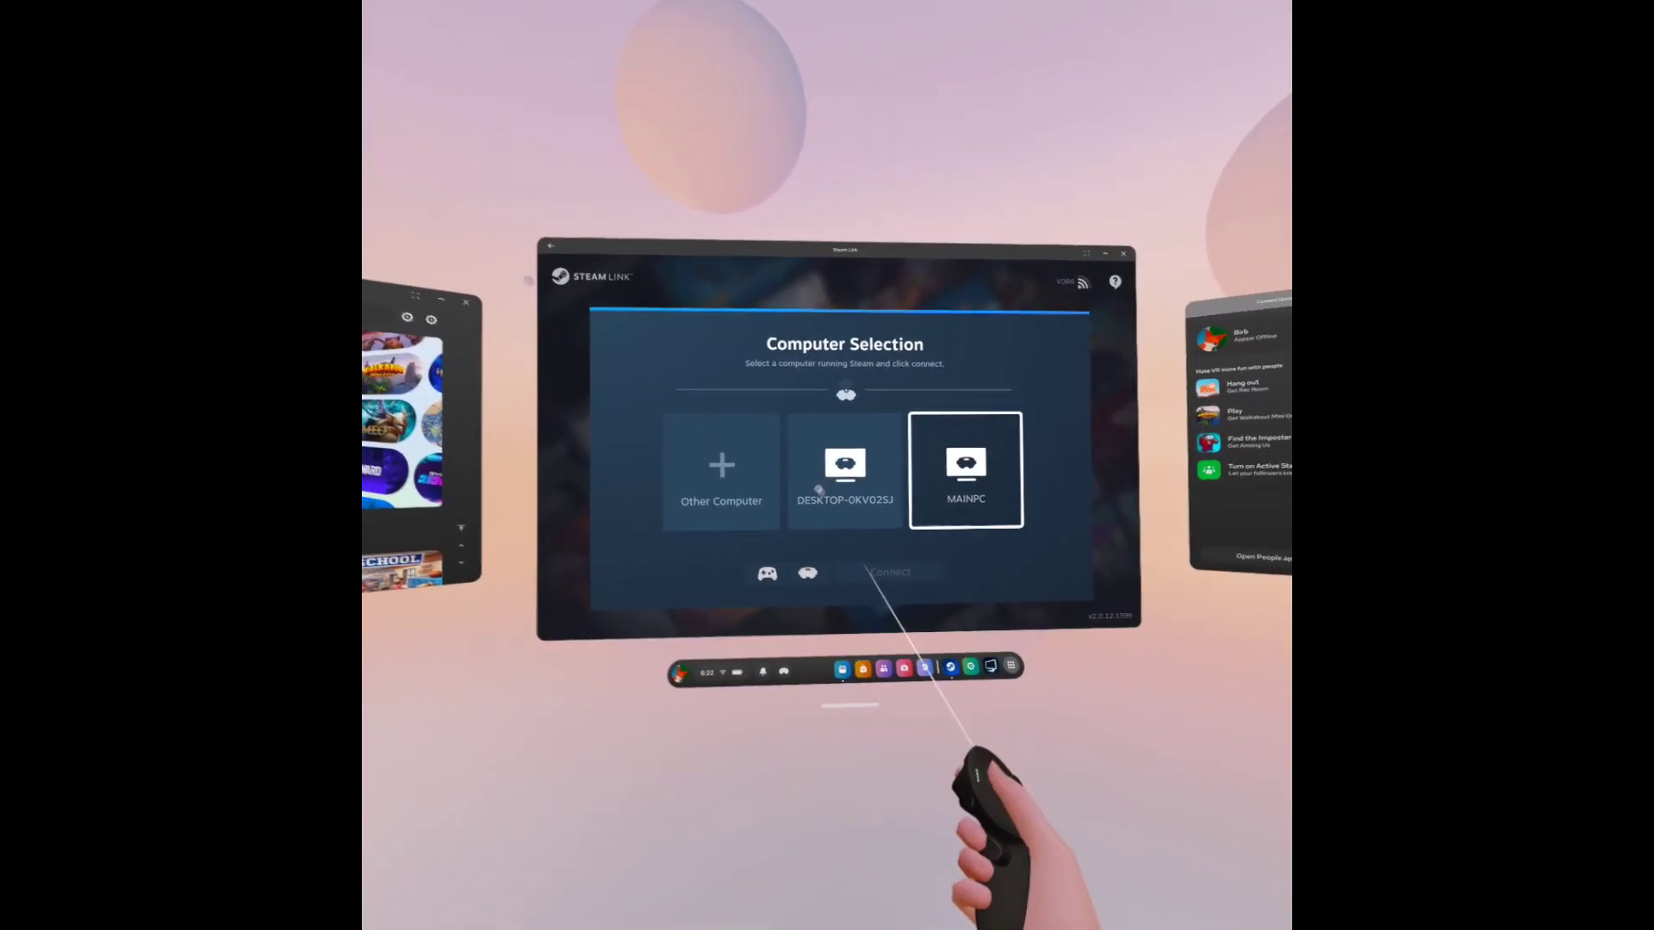
pyautogui.click(821, 492)
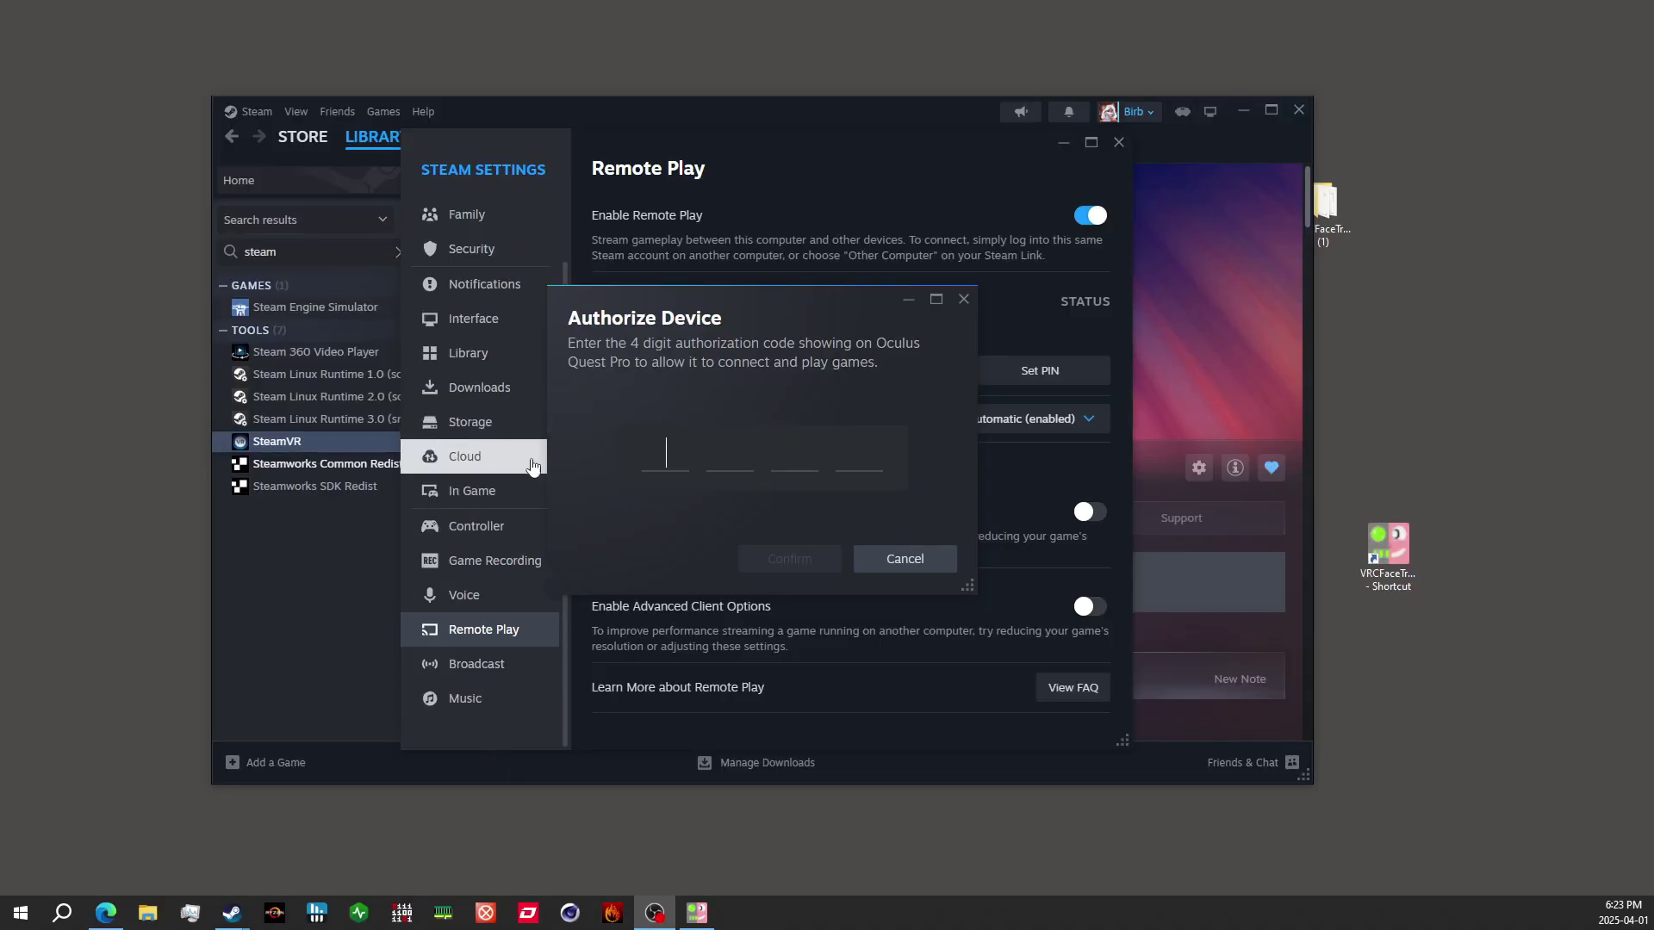
pyautogui.click(658, 455)
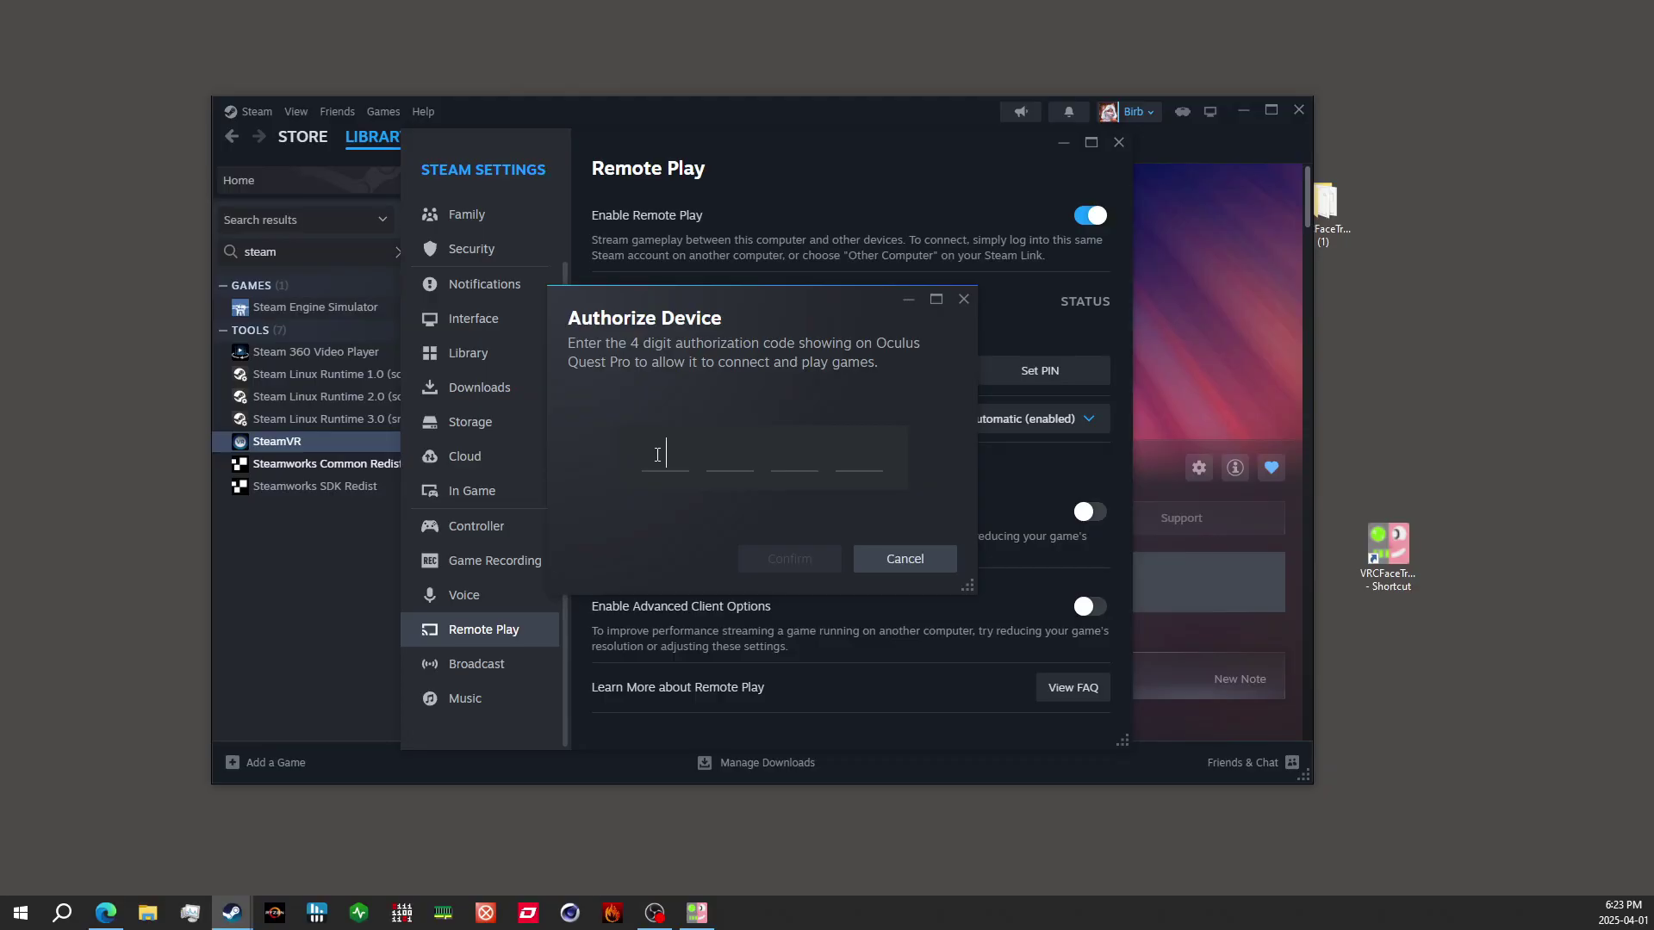
pyautogui.write('2803')
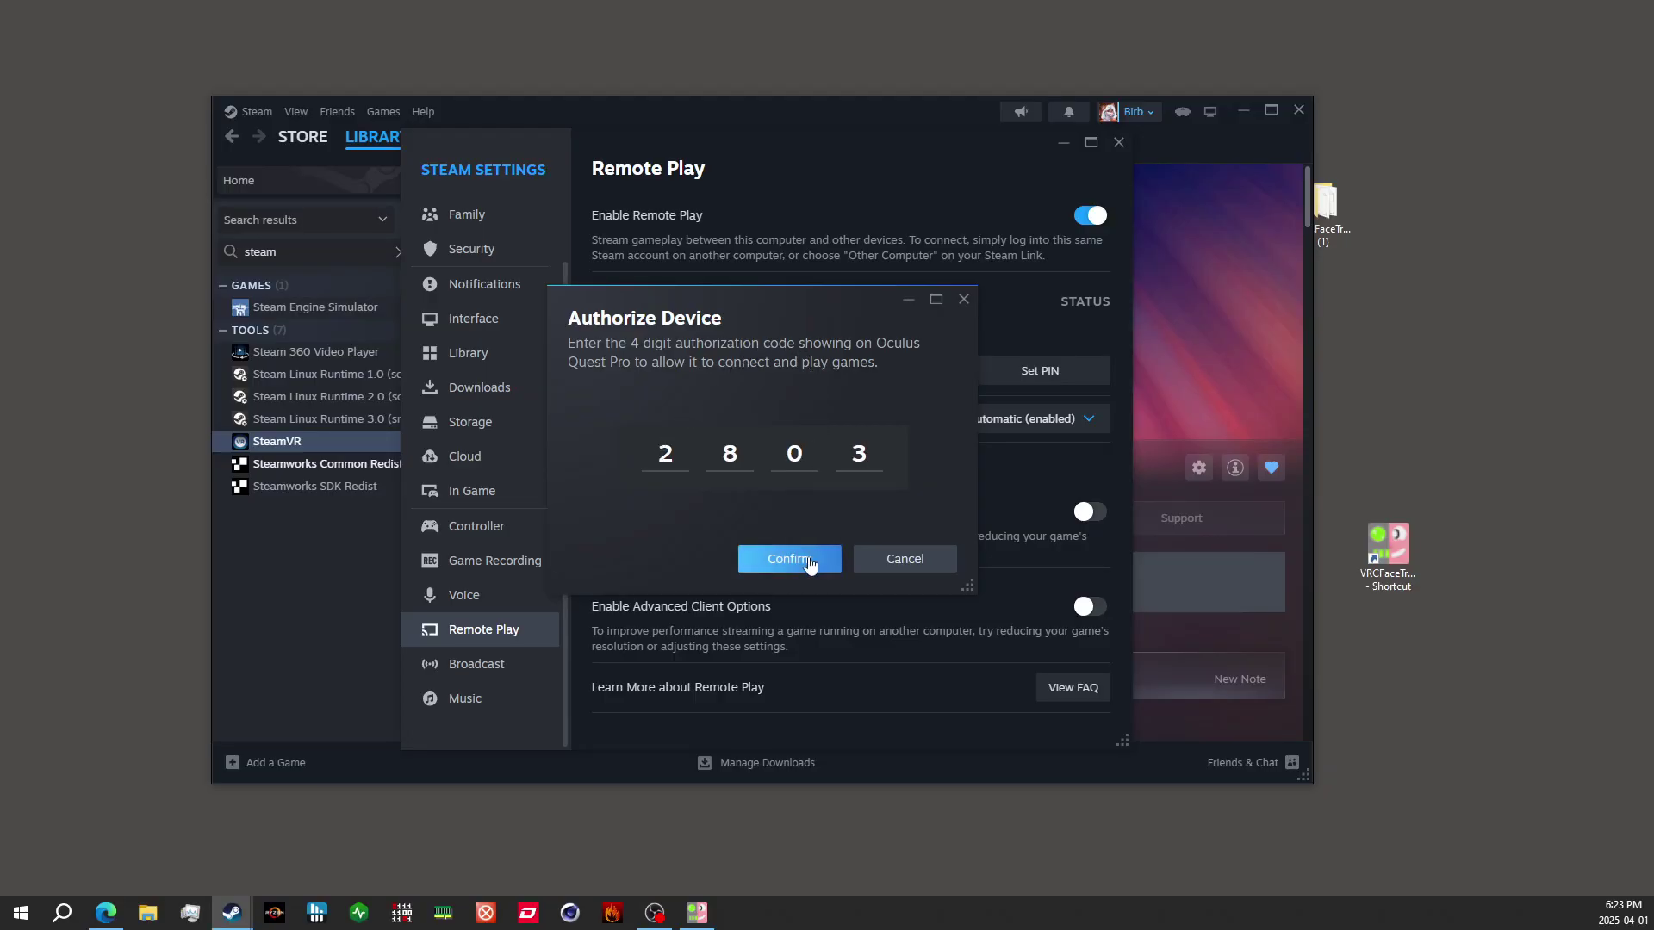
pyautogui.click(810, 562)
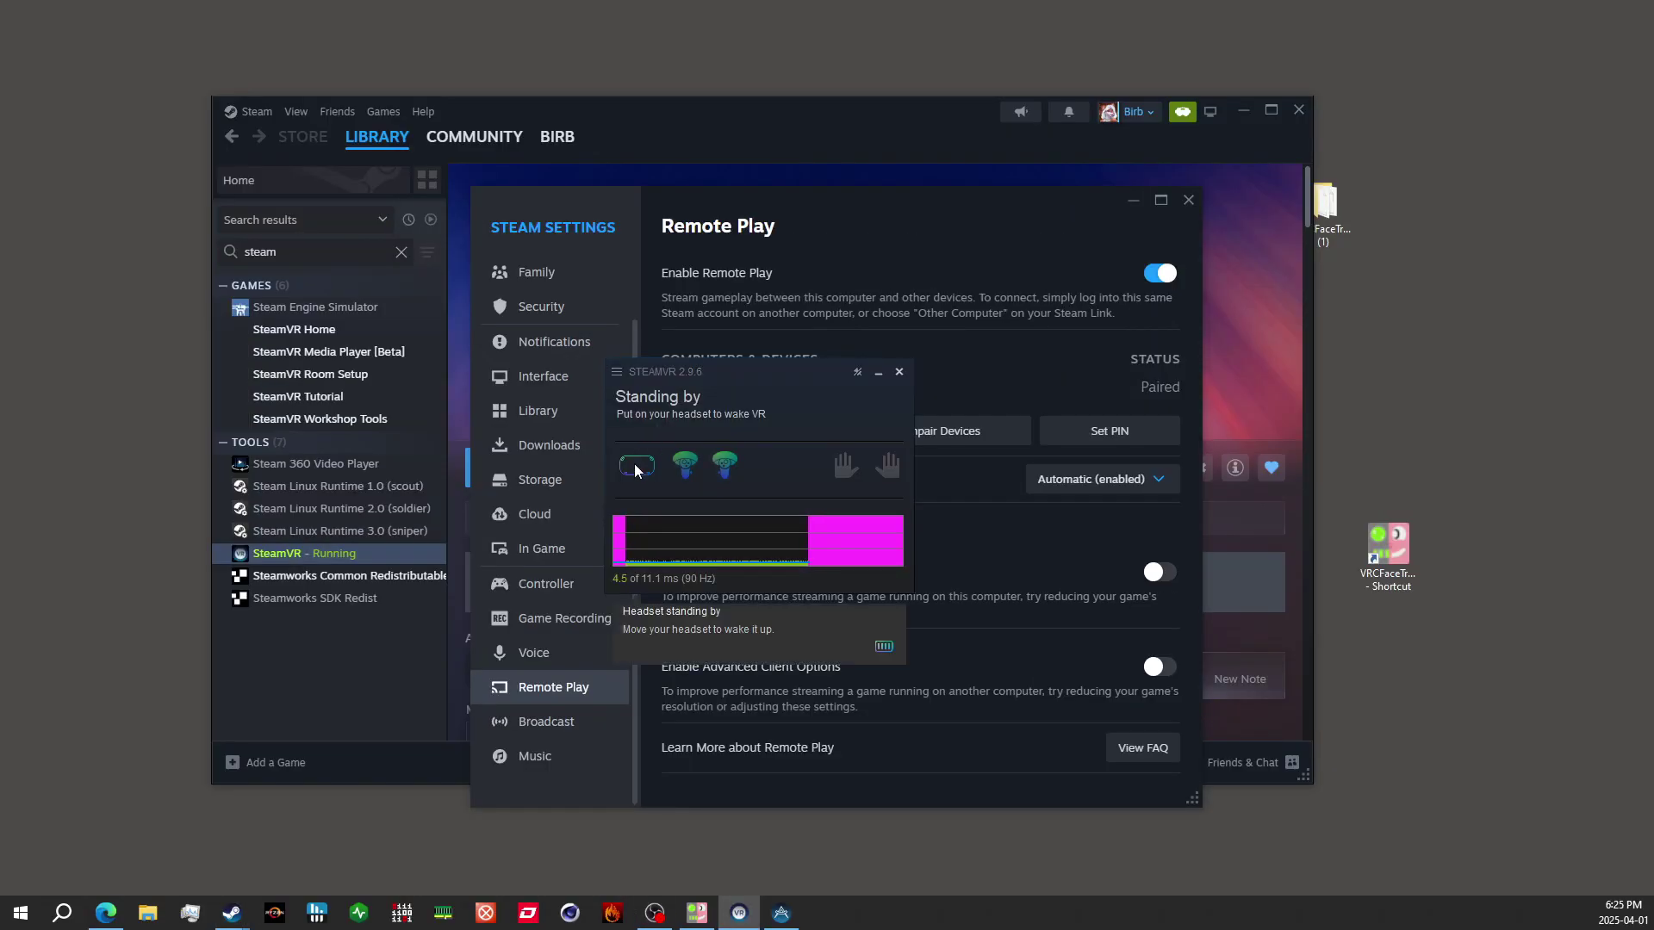
# Step: Minimize the Steam settings and library windows and move the SteamVR status window higher on the desktop
pyautogui.click(1134, 200)
pyautogui.click(1243, 111)
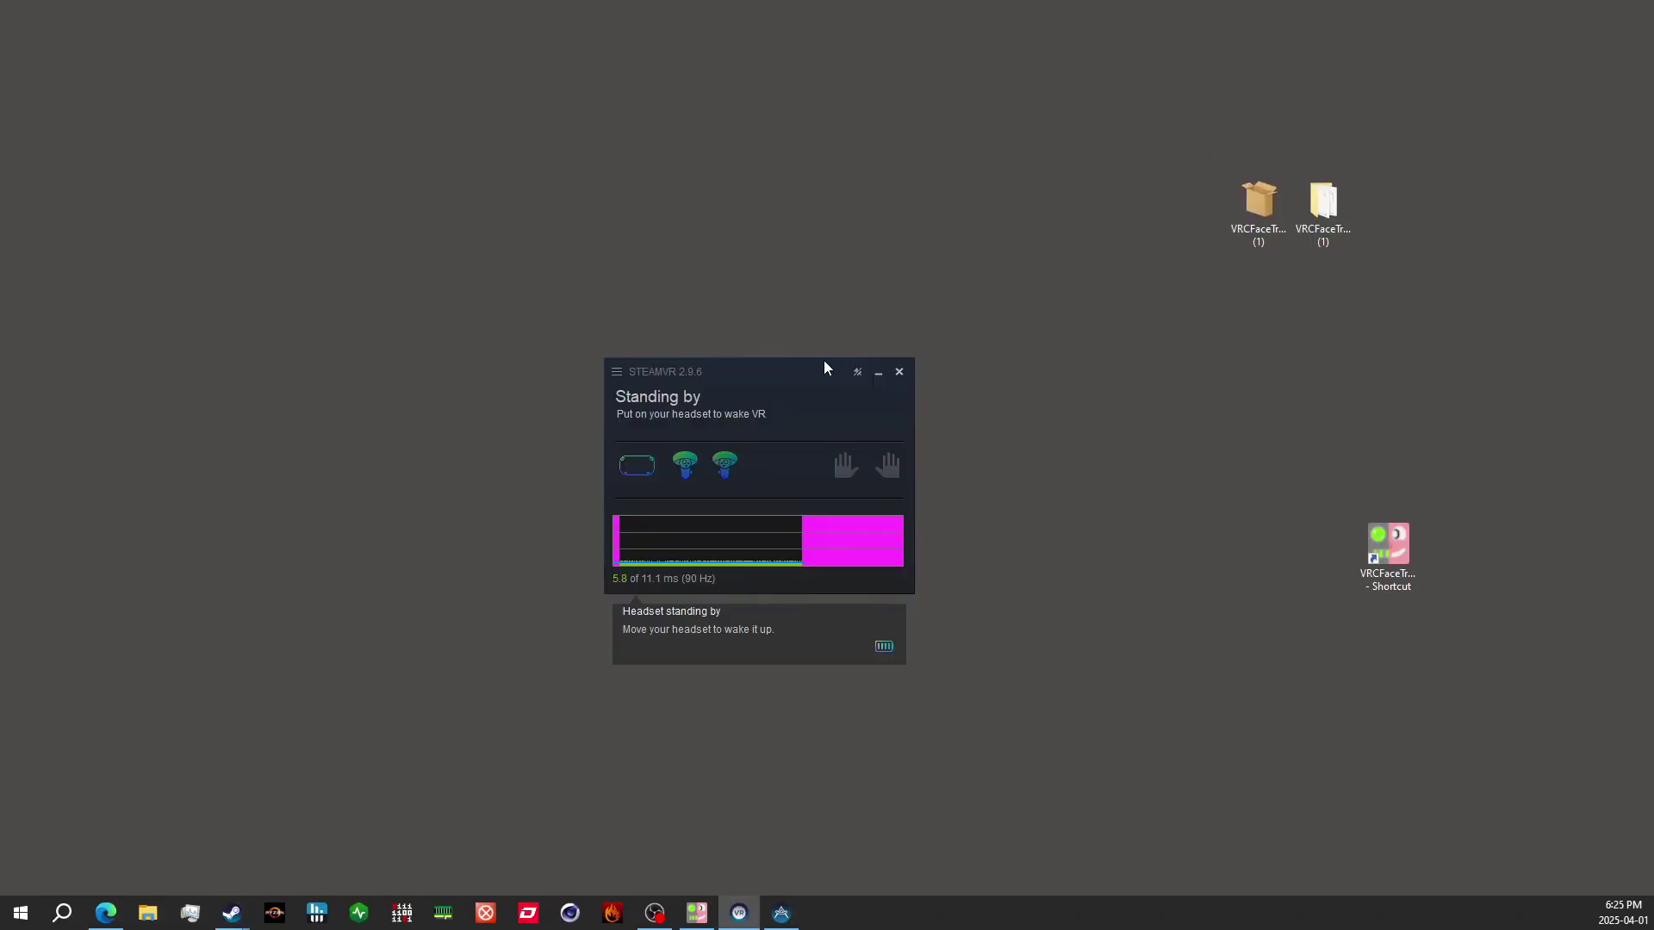
pyautogui.moveTo(765, 369); pyautogui.dragTo(784, 178)
pyautogui.moveTo(882, 291)
pyautogui.moveTo(660, 282)
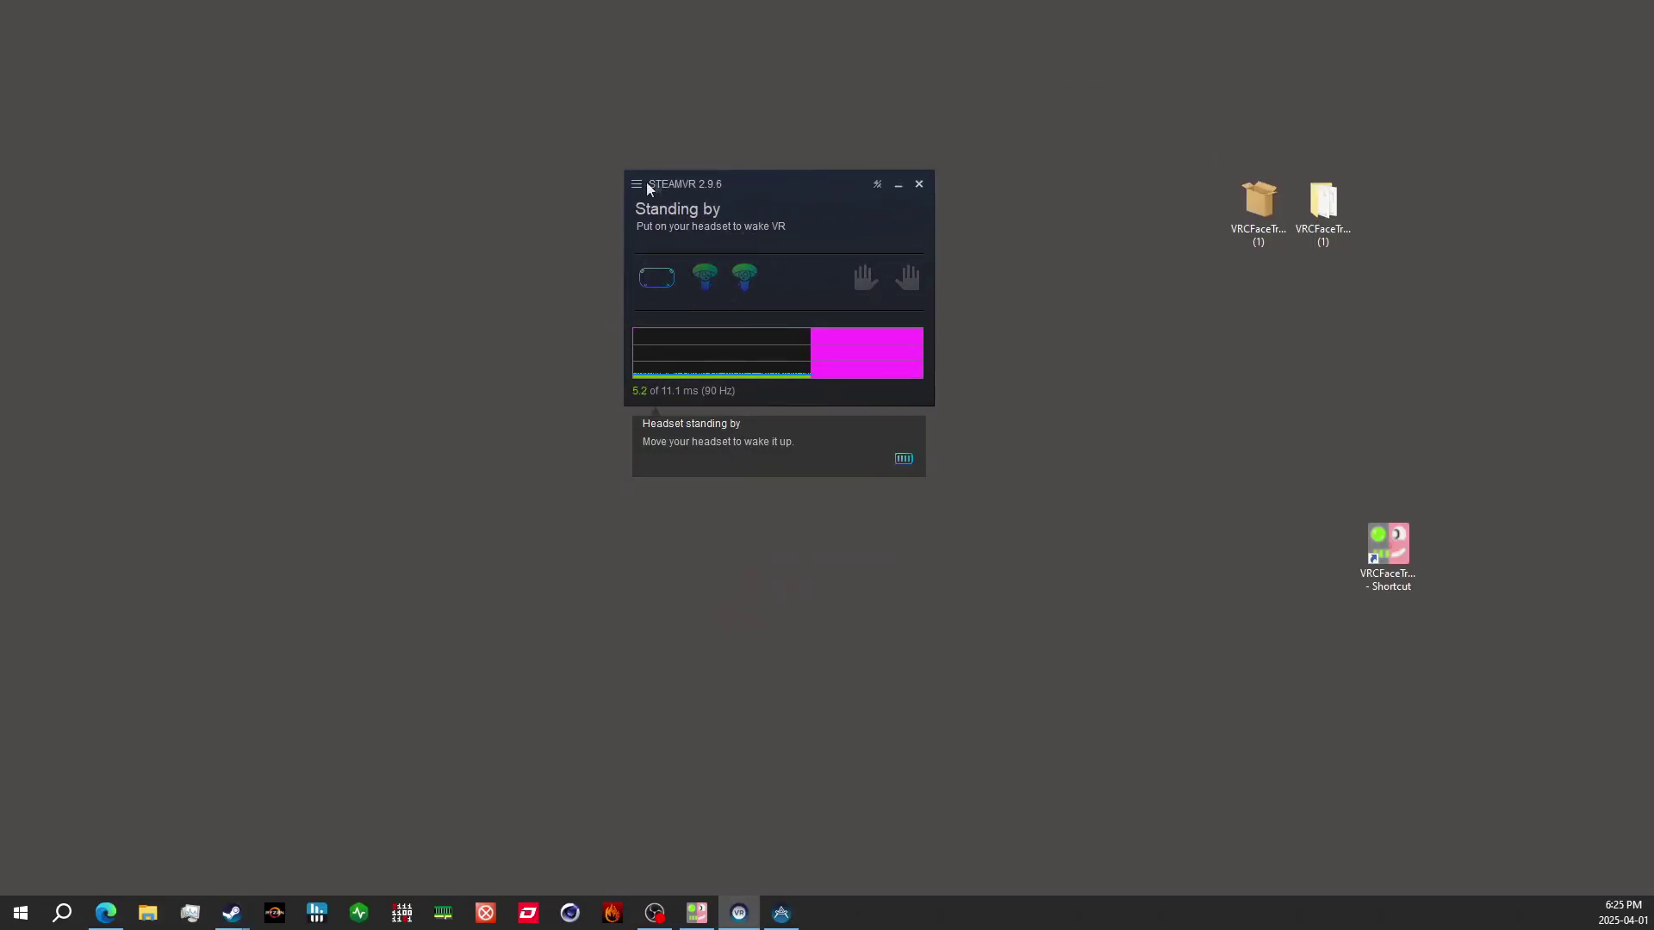
pyautogui.moveTo(744, 183); pyautogui.dragTo(724, 197)
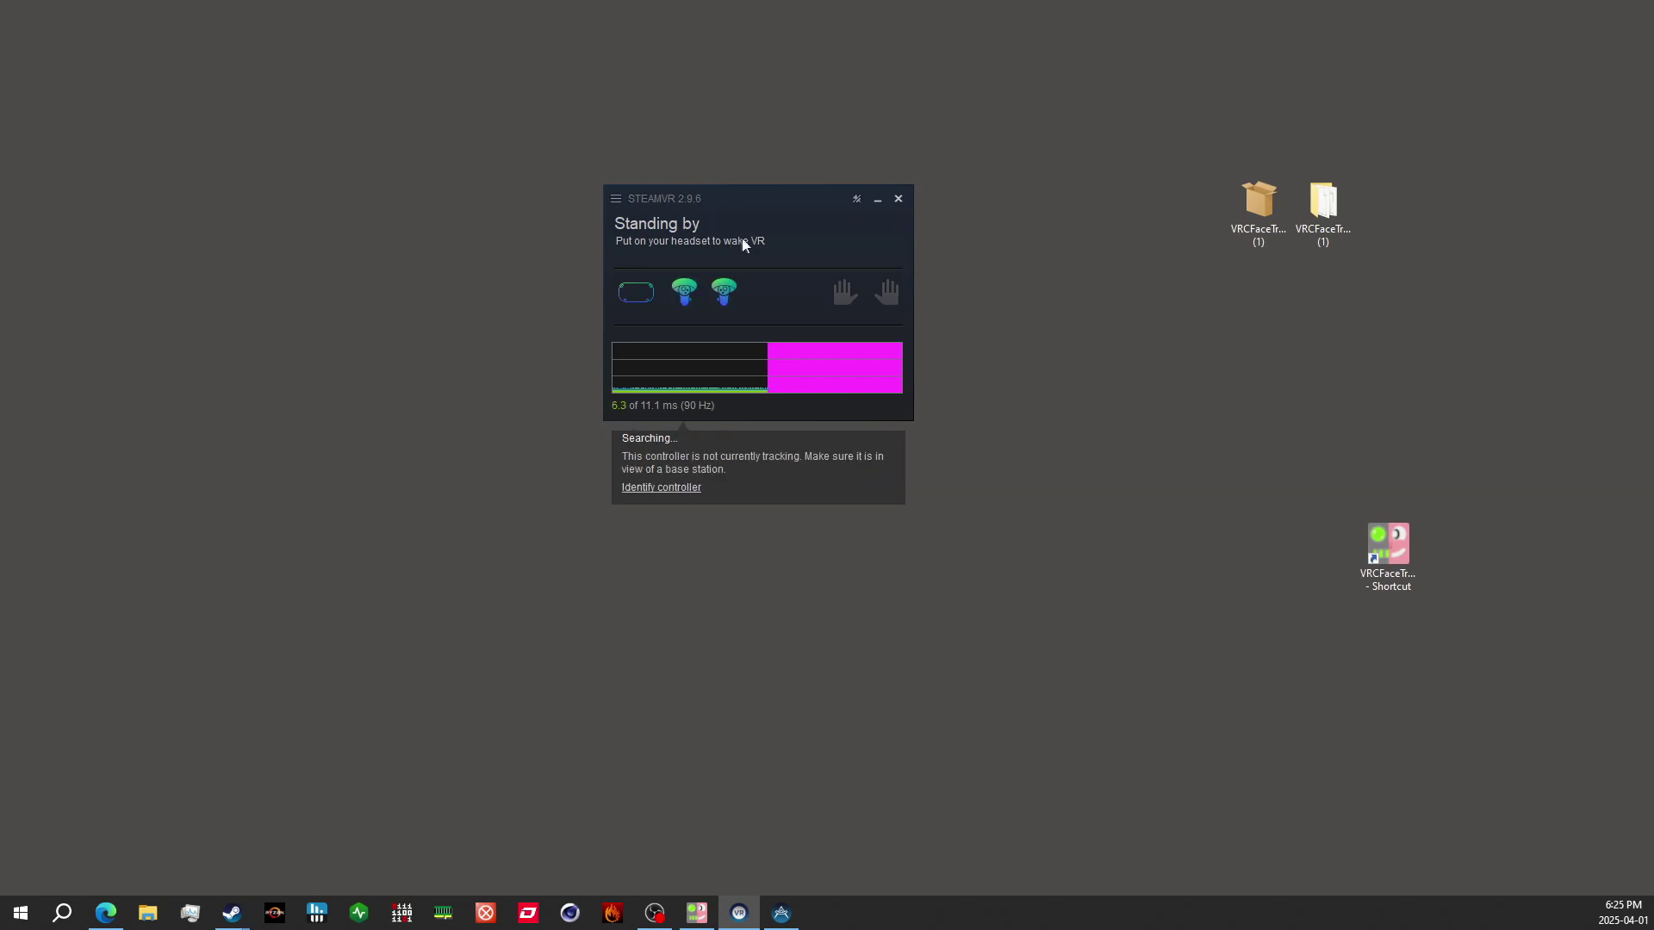
# Step: Open the Steam Link page of the SteamVR settings and show the advanced settings
pyautogui.click(627, 198)
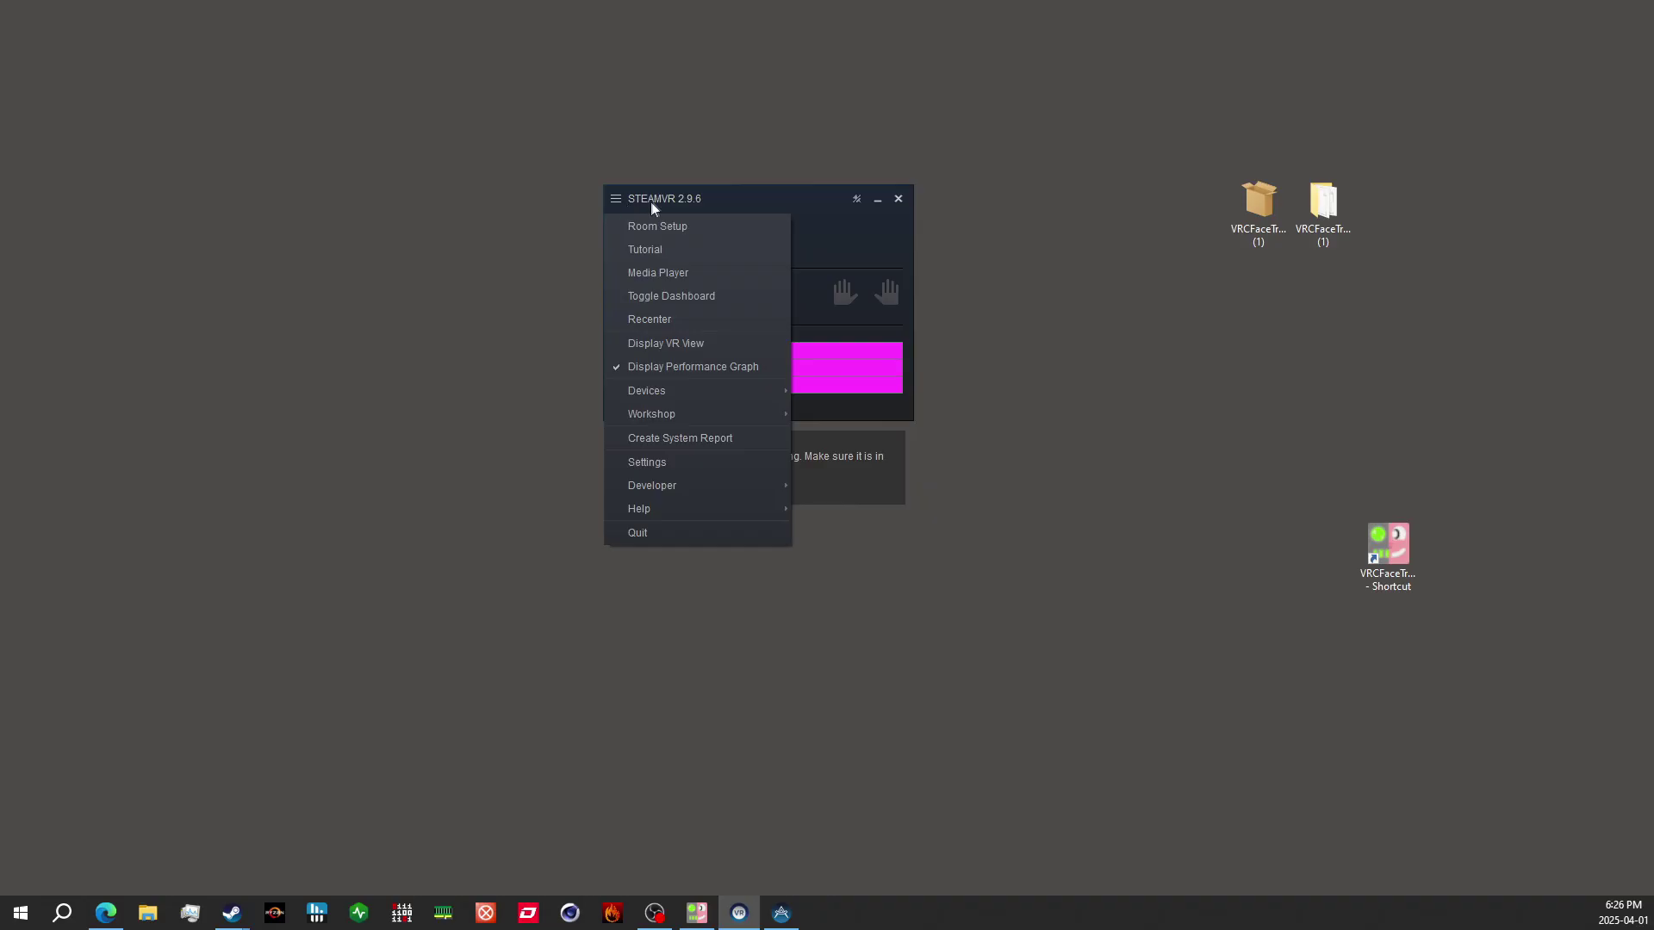
pyautogui.click(648, 465)
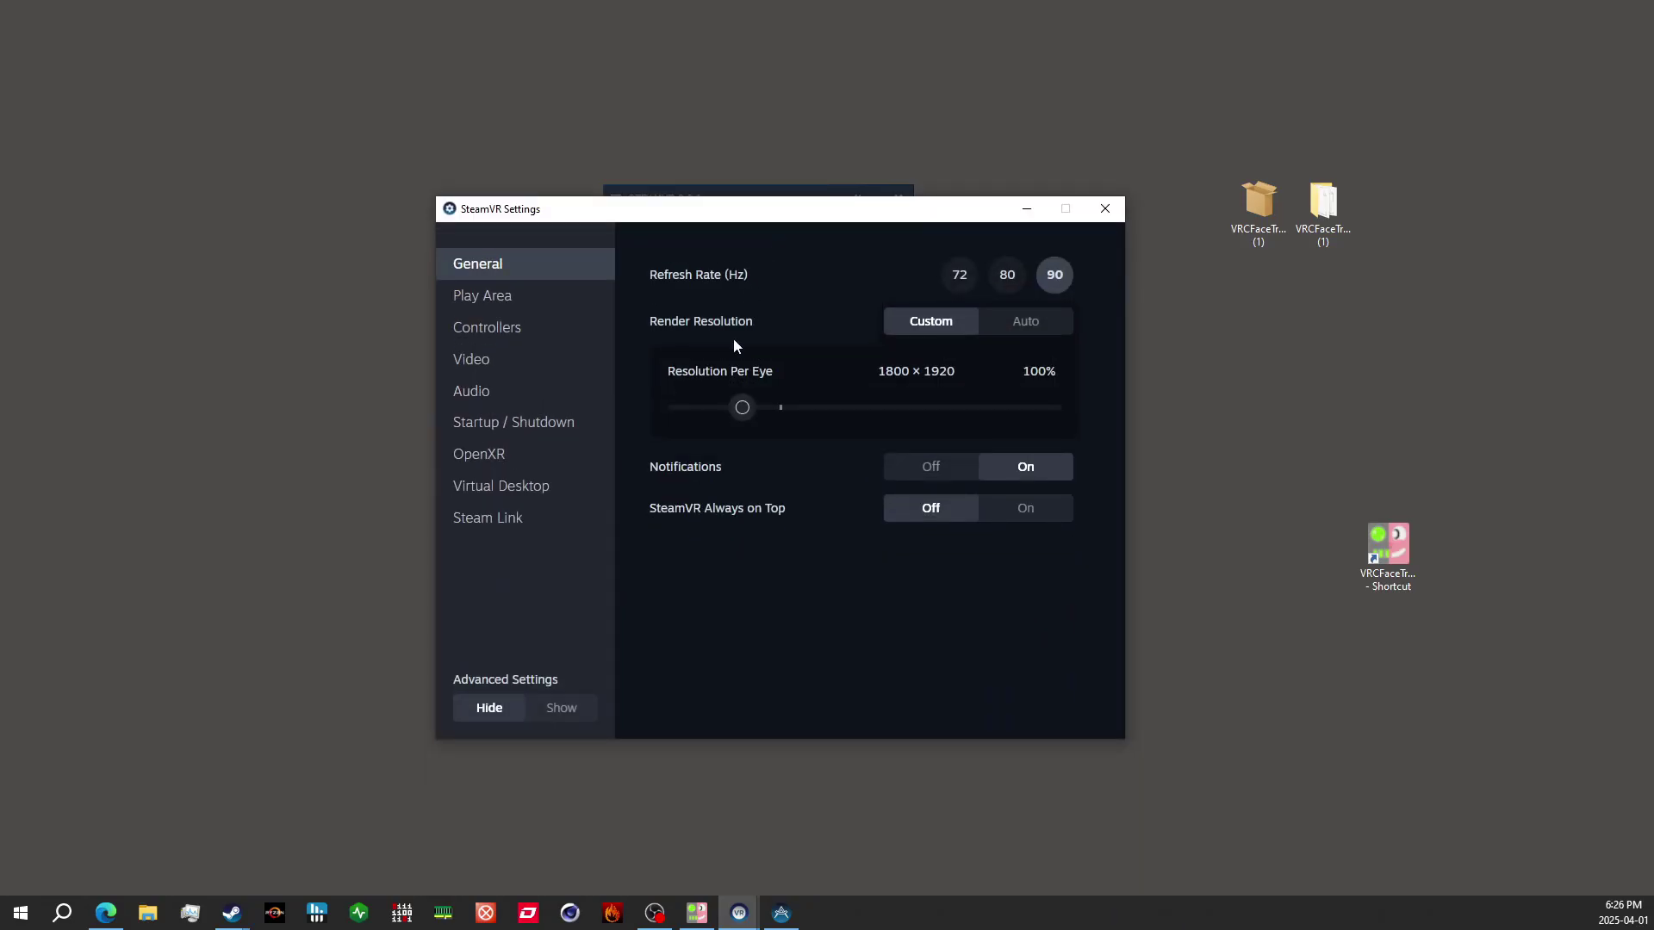
pyautogui.moveTo(564, 216); pyautogui.dragTo(845, 291)
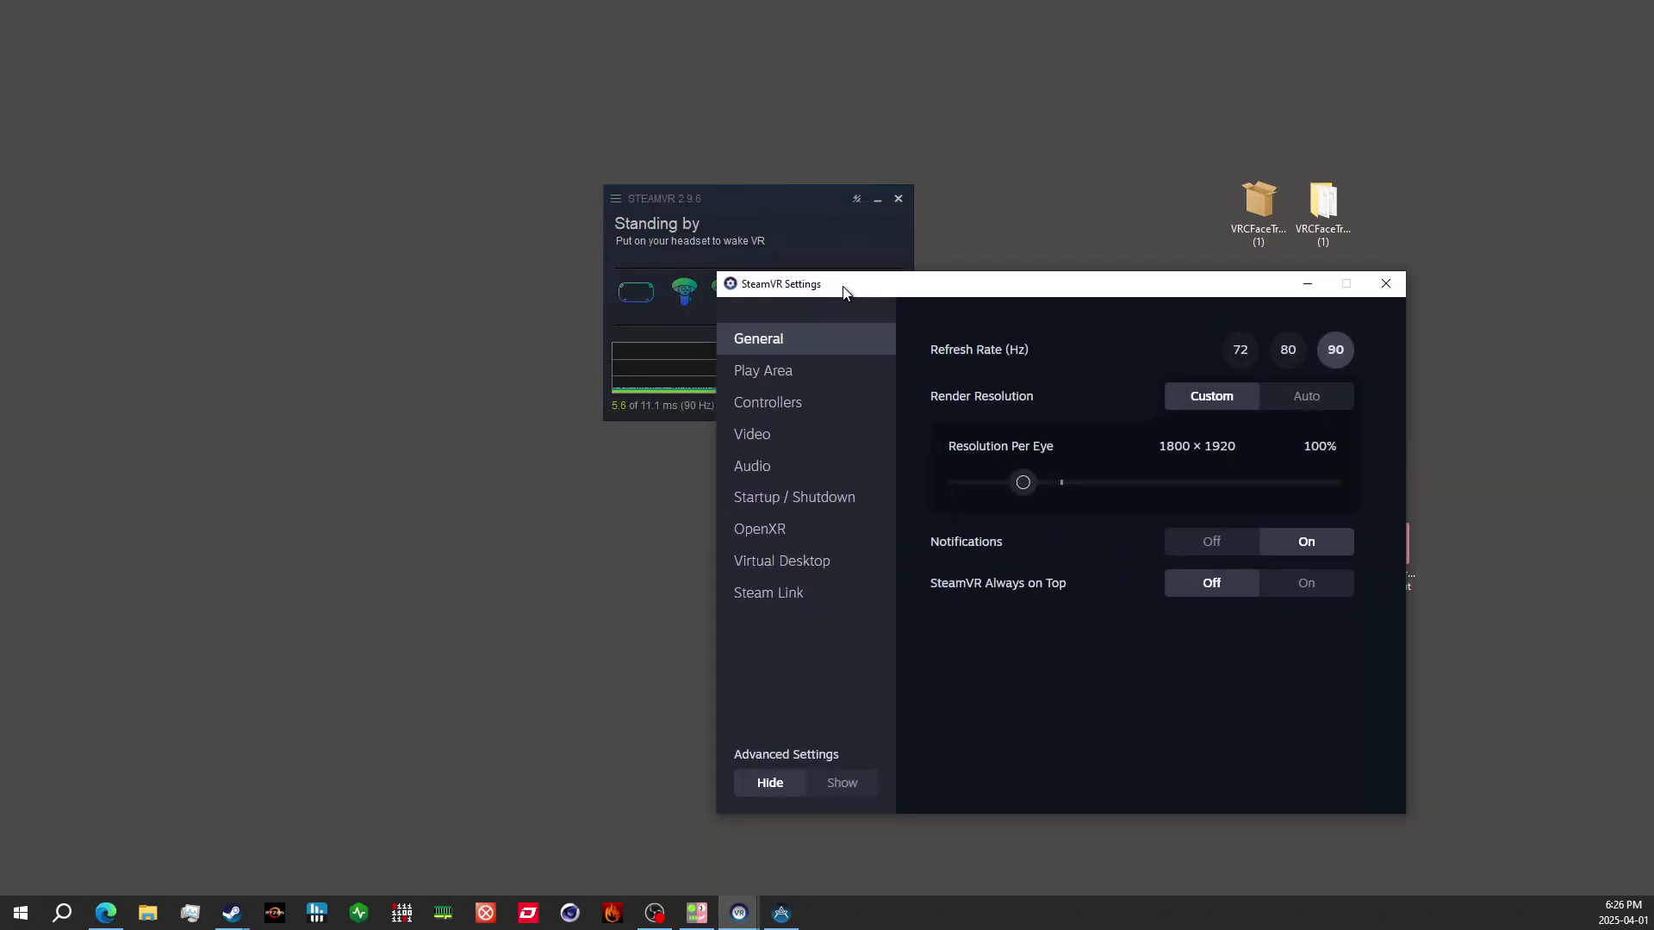
pyautogui.click(767, 603)
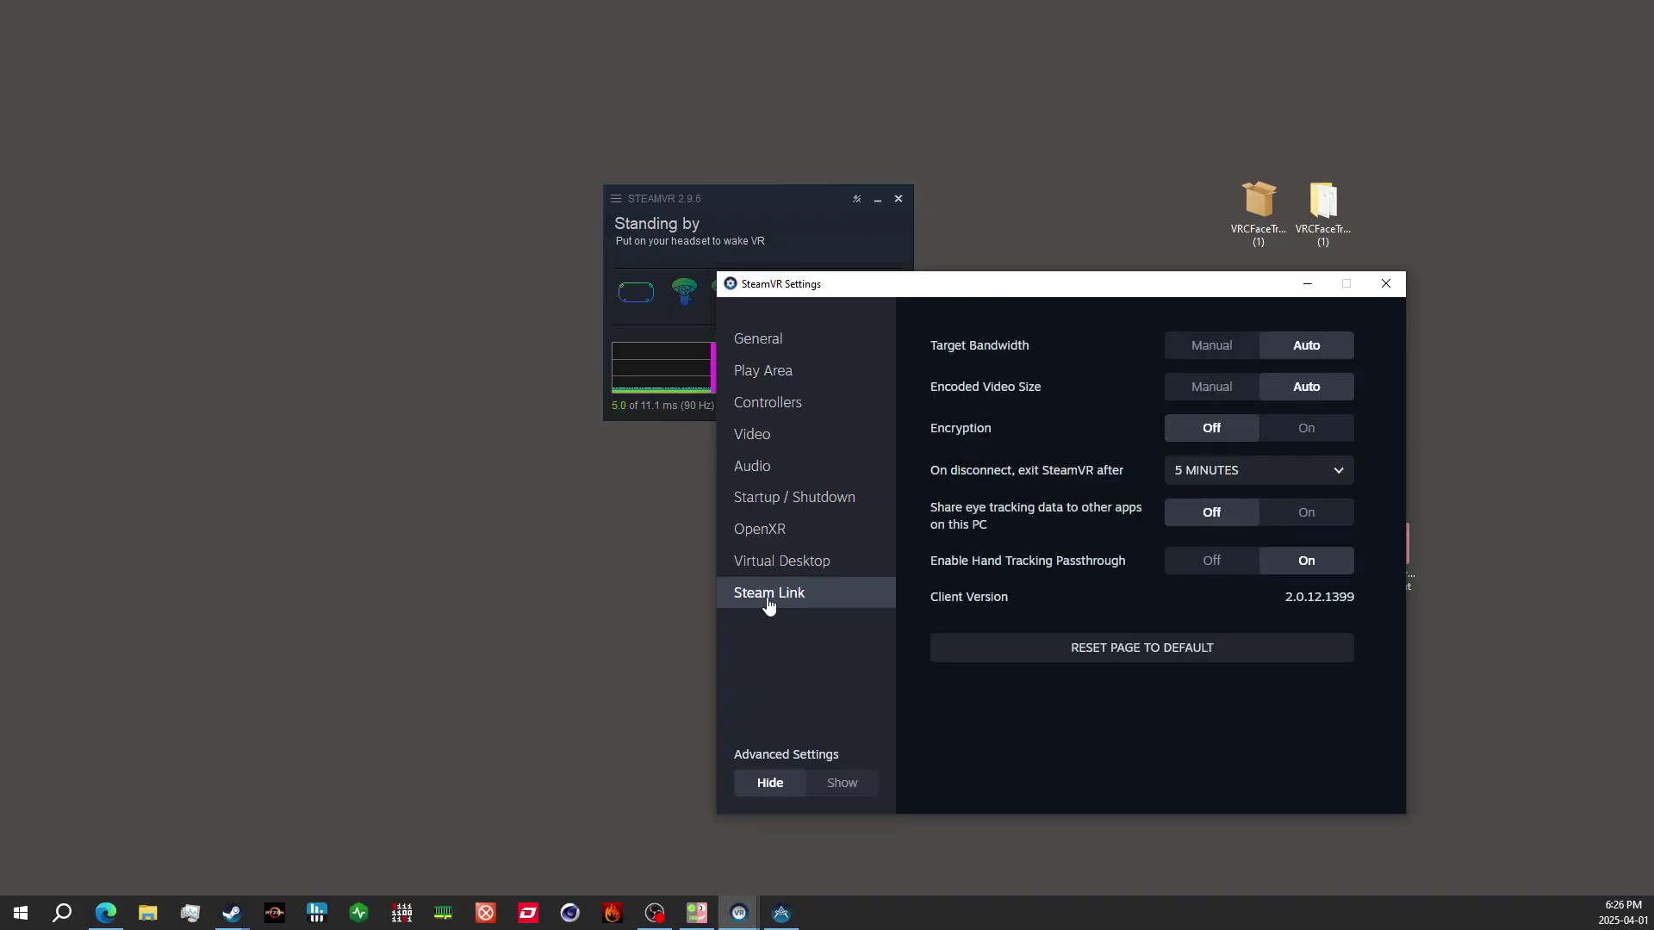
pyautogui.click(840, 787)
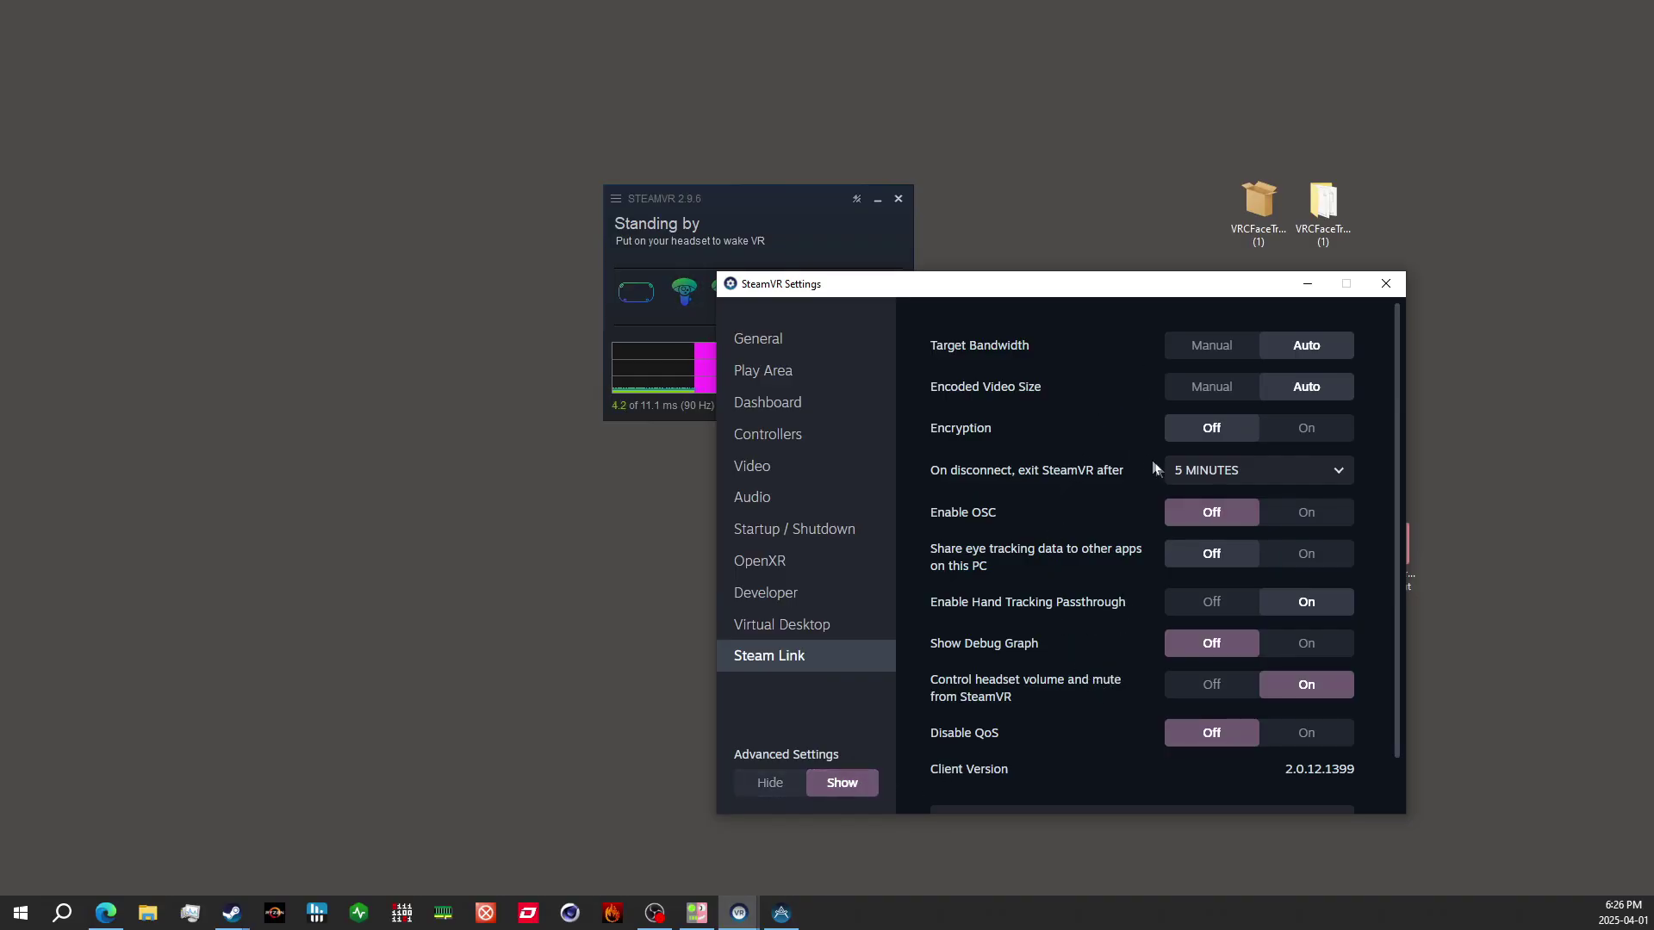
# Step: Enable OSC with face tracking data shared to other apps on this PC, and set the OSC Output Port to 9015 (ALT)
pyautogui.click(1263, 517)
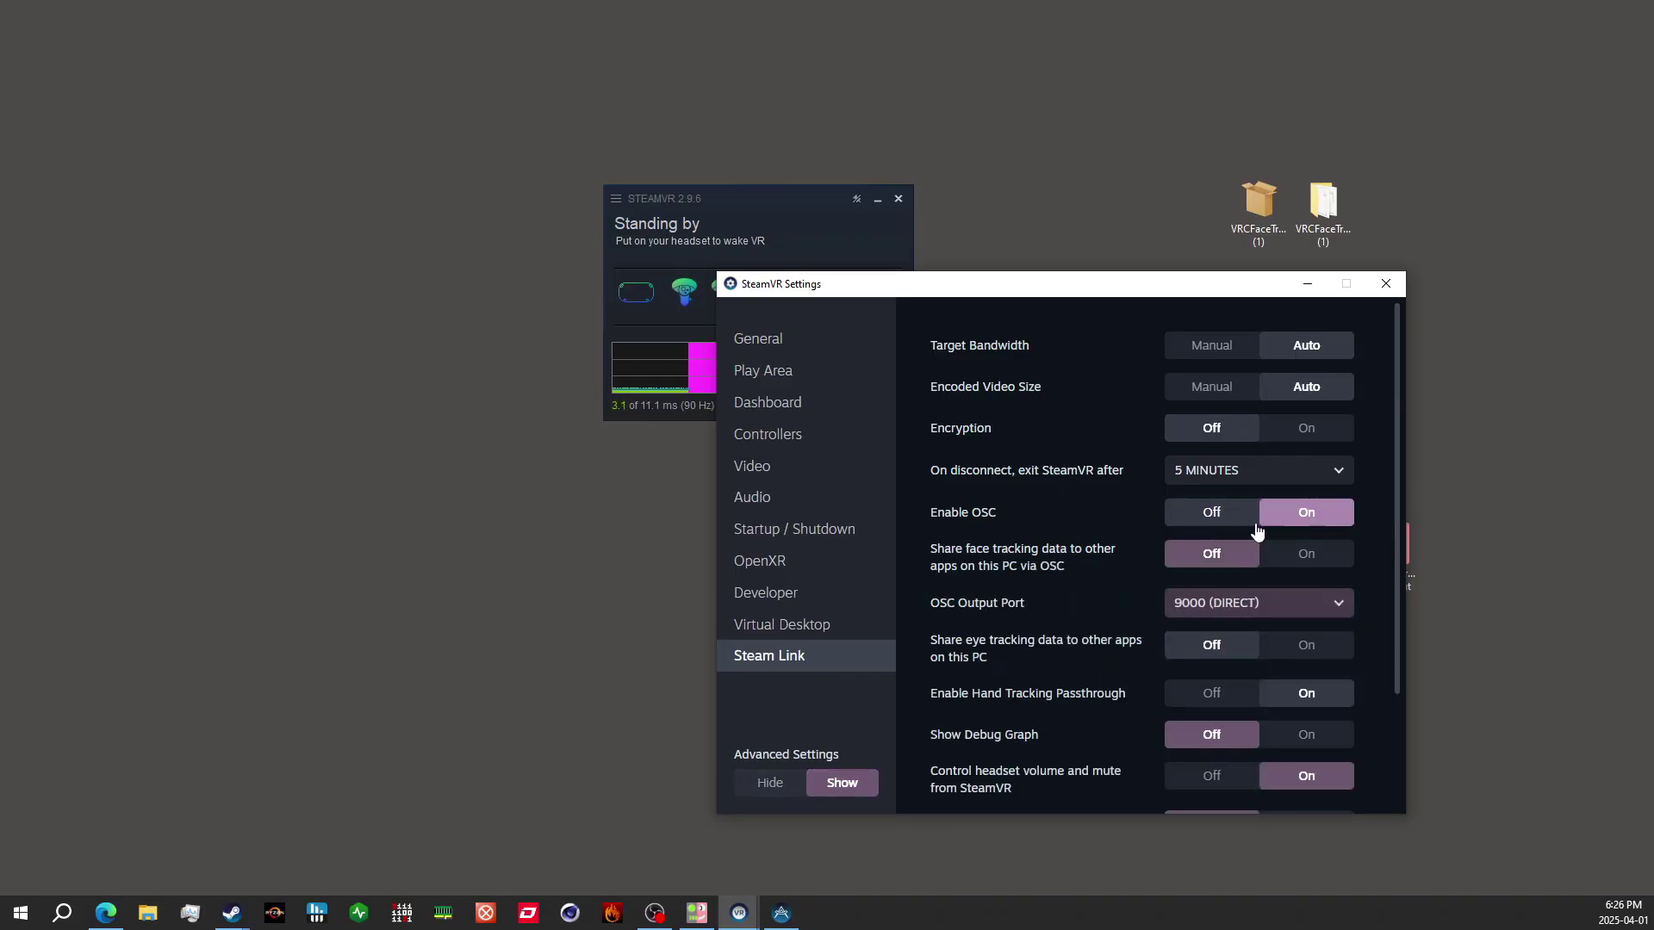
pyautogui.click(1307, 554)
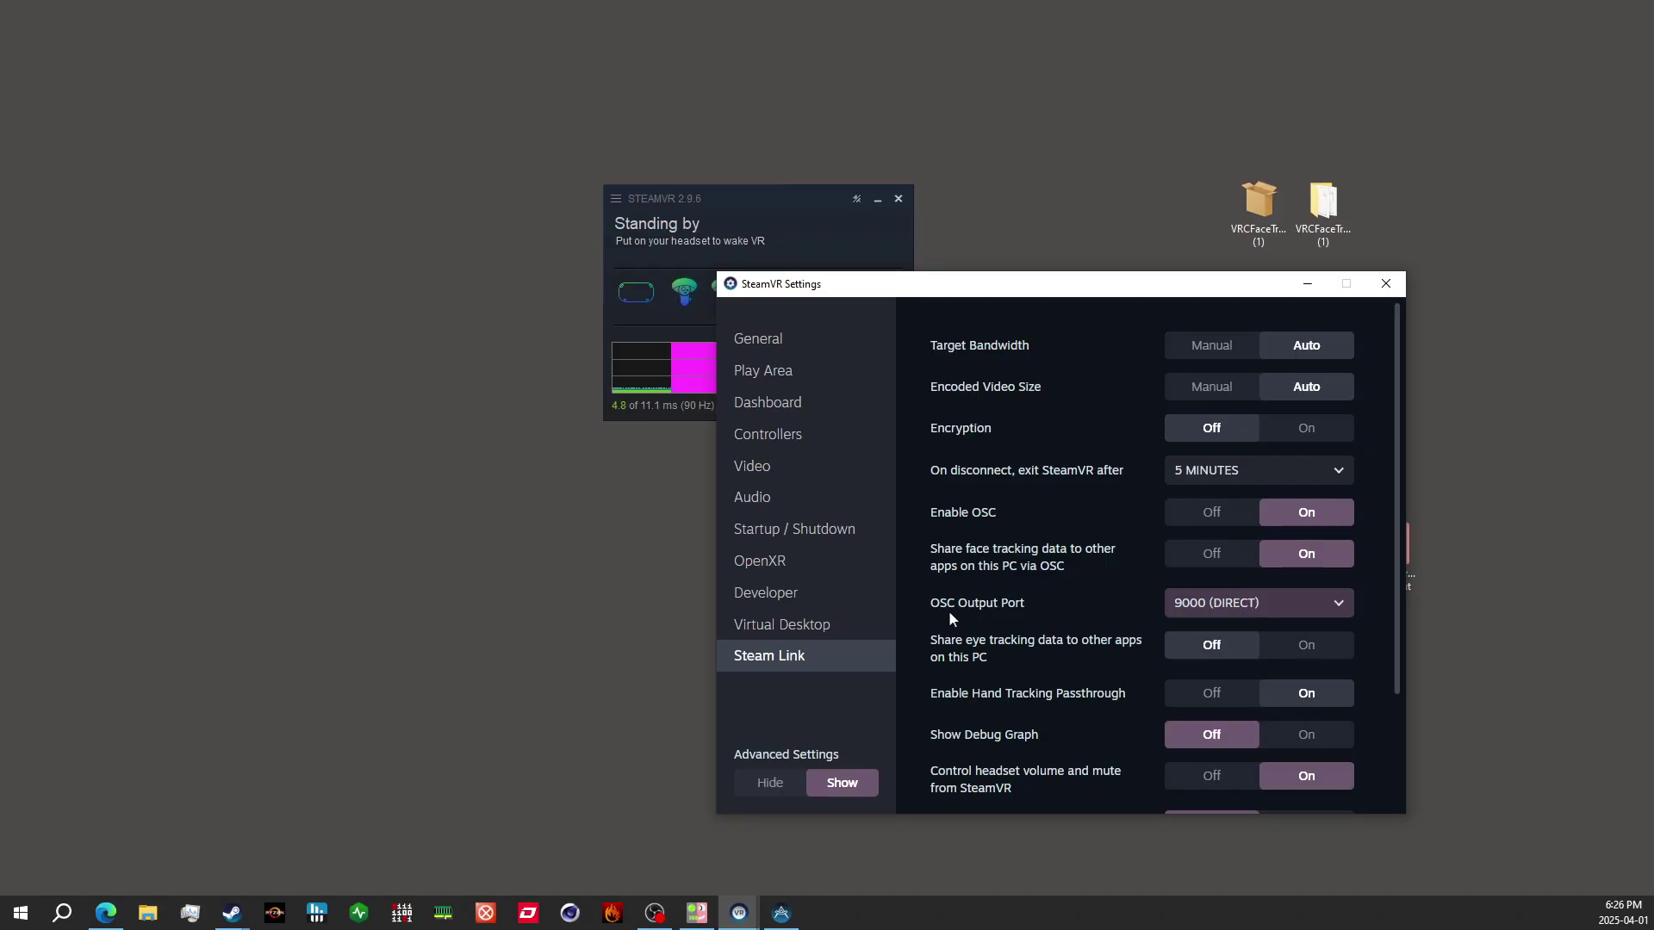
pyautogui.click(1198, 614)
pyautogui.click(1200, 635)
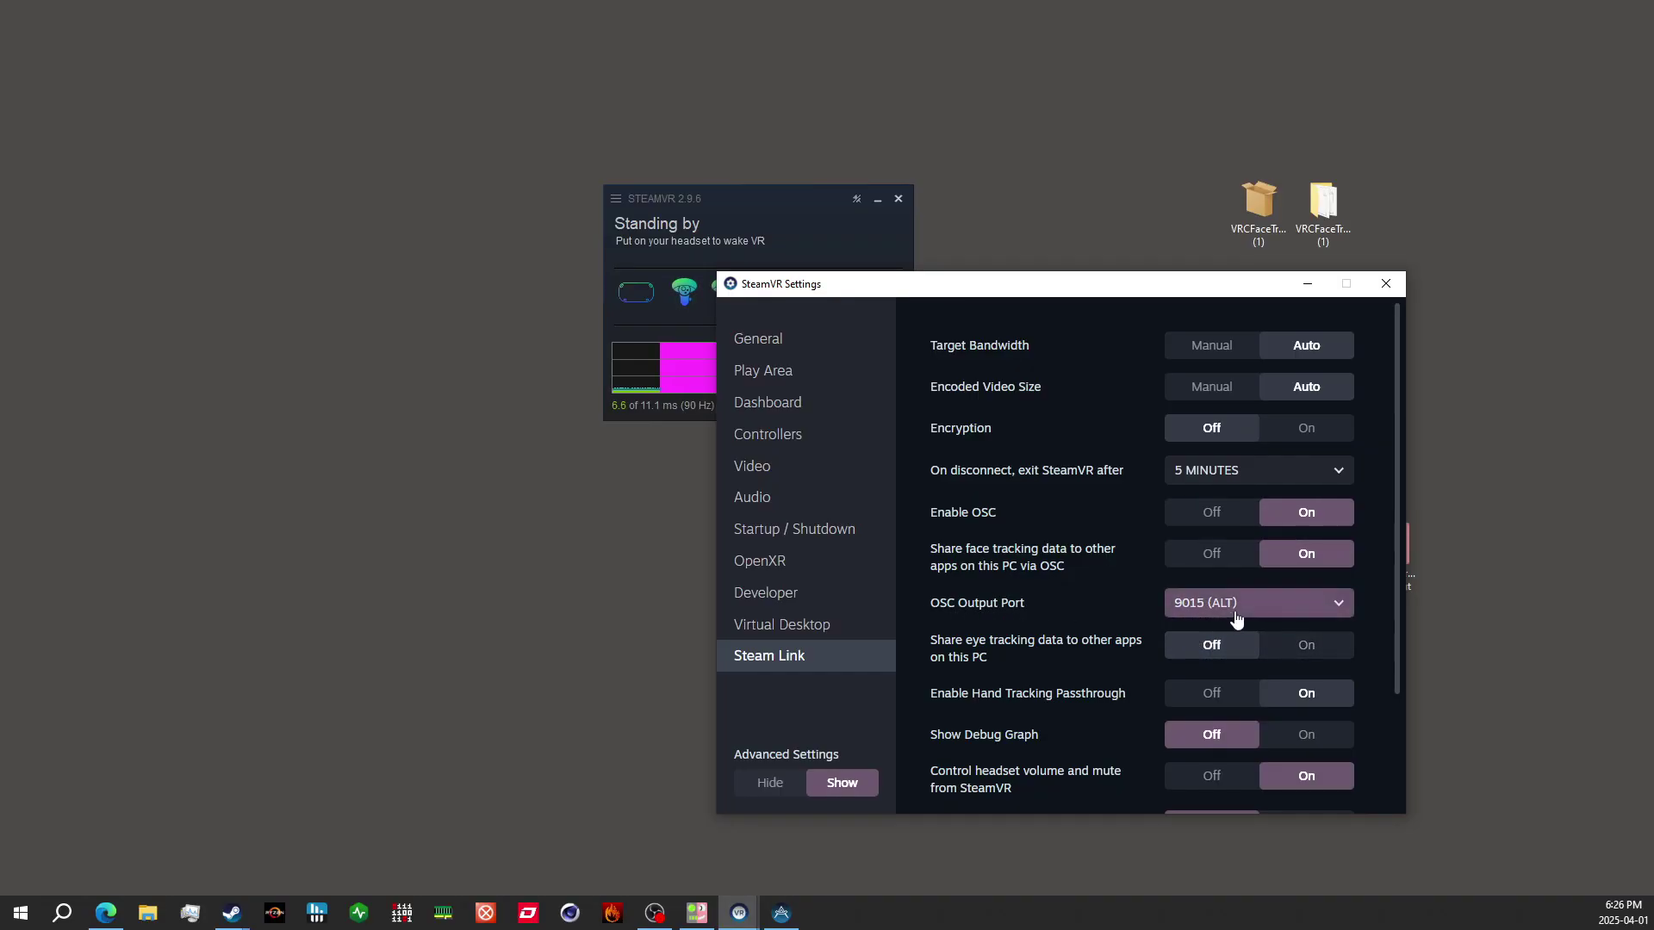
# Step: Turn on sharing eye tracking data to other apps on this PC and look over the remaining Steam Link options
pyautogui.scroll(-2, 1093, 624)
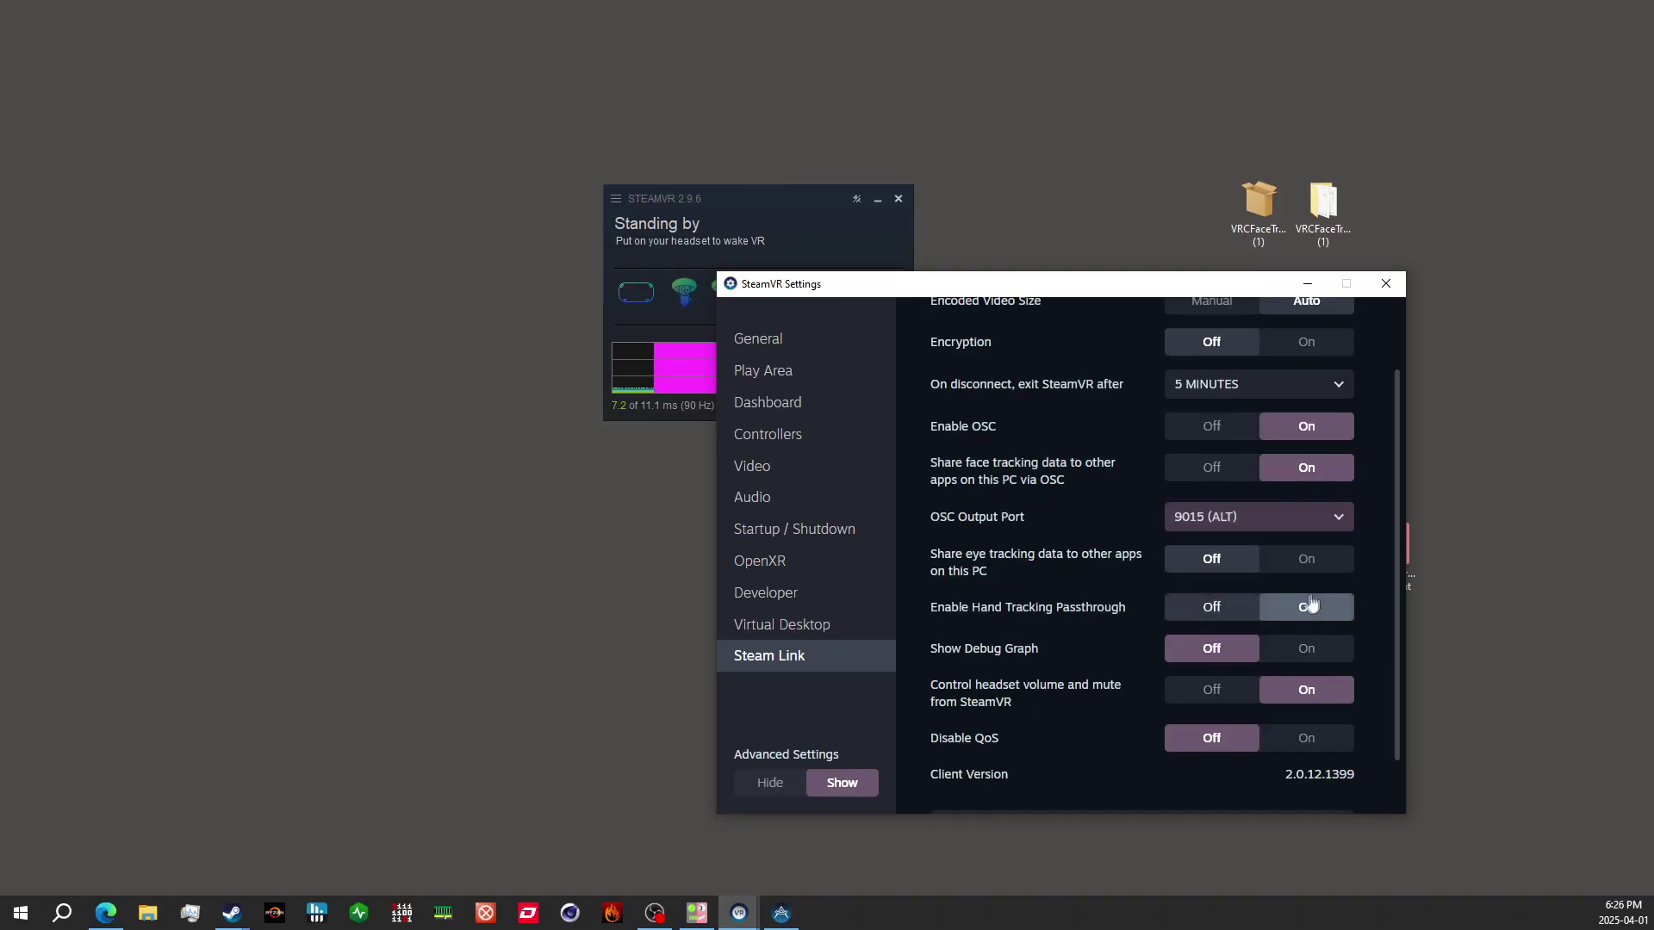
pyautogui.click(1303, 560)
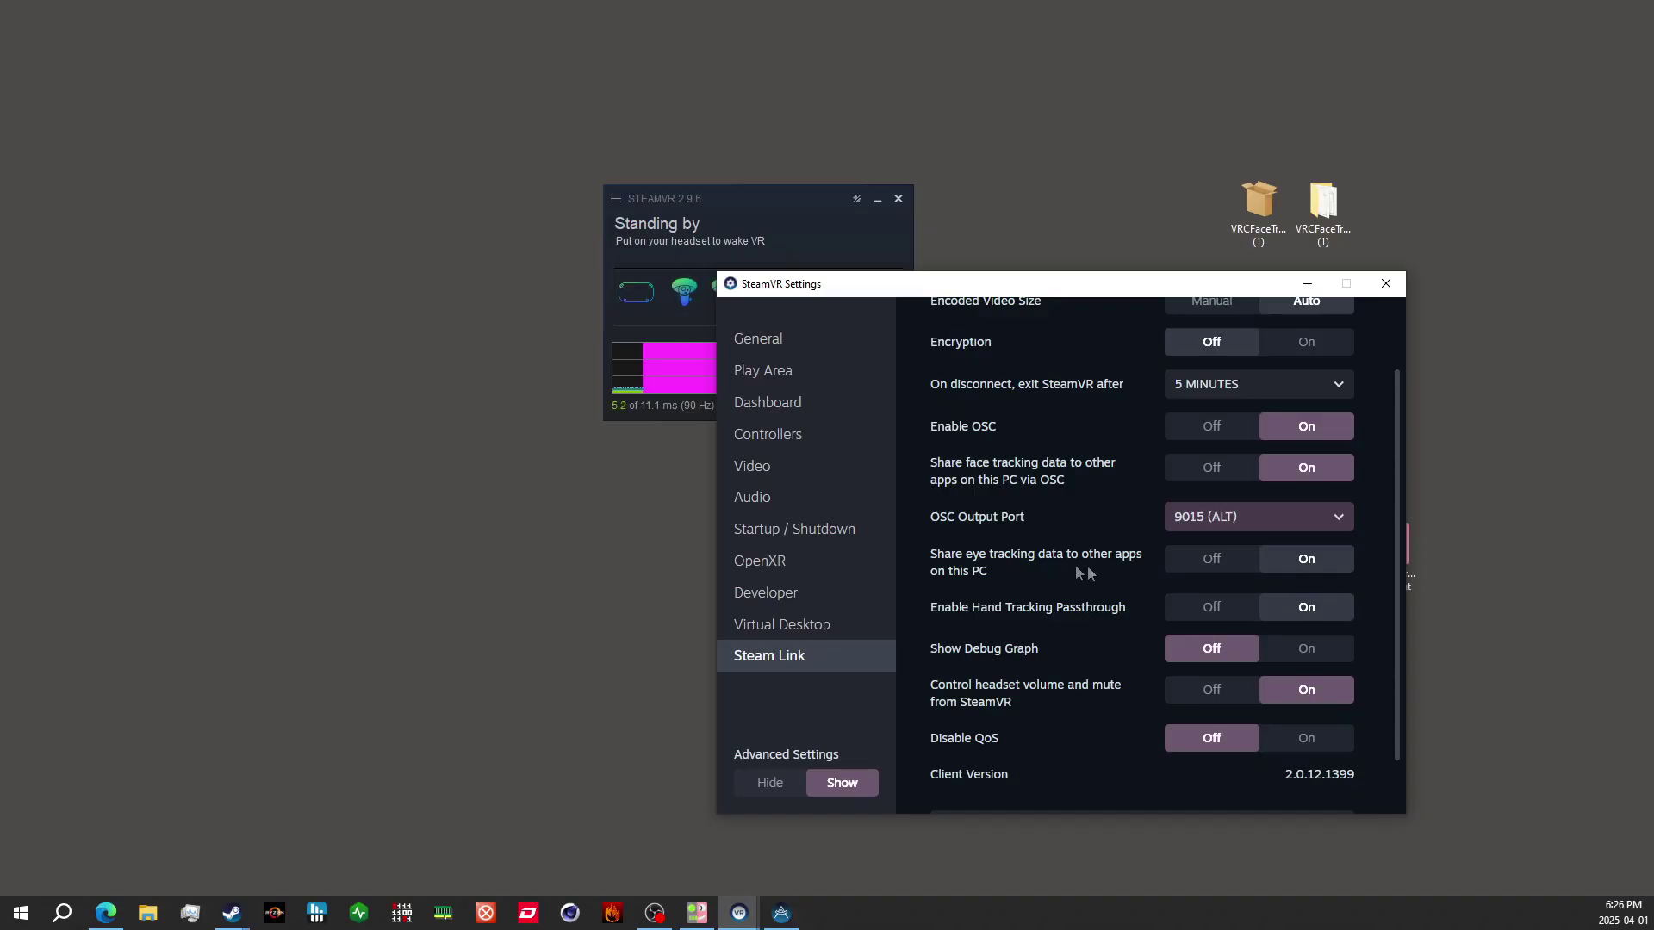
pyautogui.scroll(-1, 1137, 577)
pyautogui.scroll(2, 1090, 592)
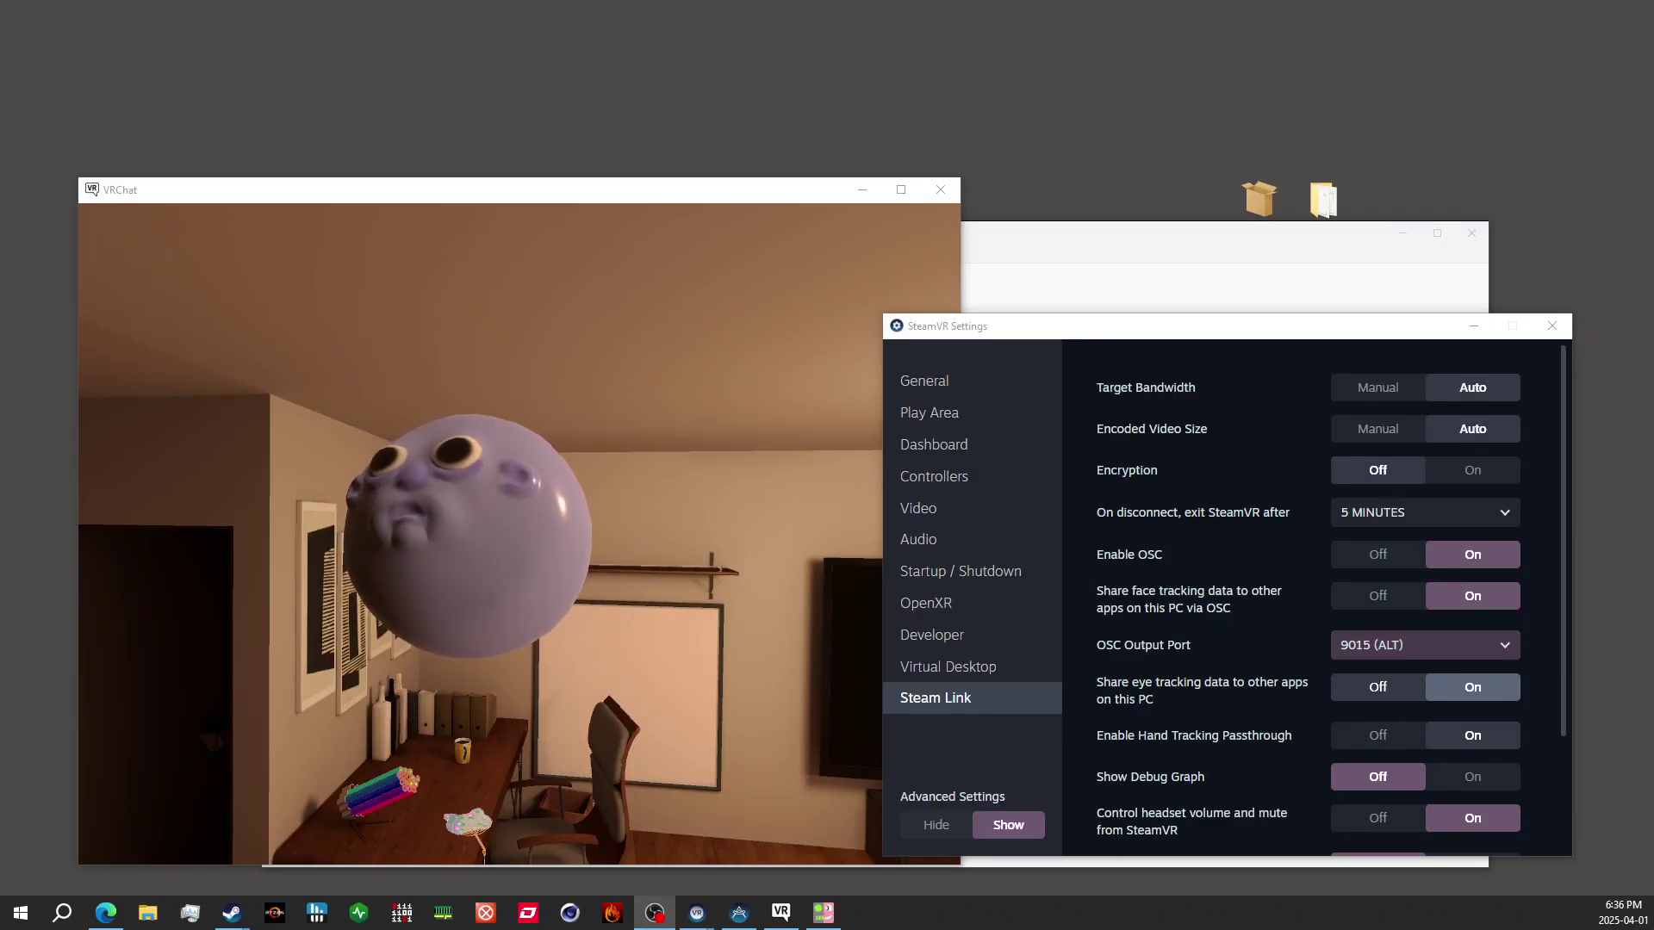
# Step: Switch to SteamVR Settings, VRCFaceTracking and VRChat in turn to check the OSC options, tracking status and avatar's facial movement
pyautogui.hotkey('alt', 'Tab')
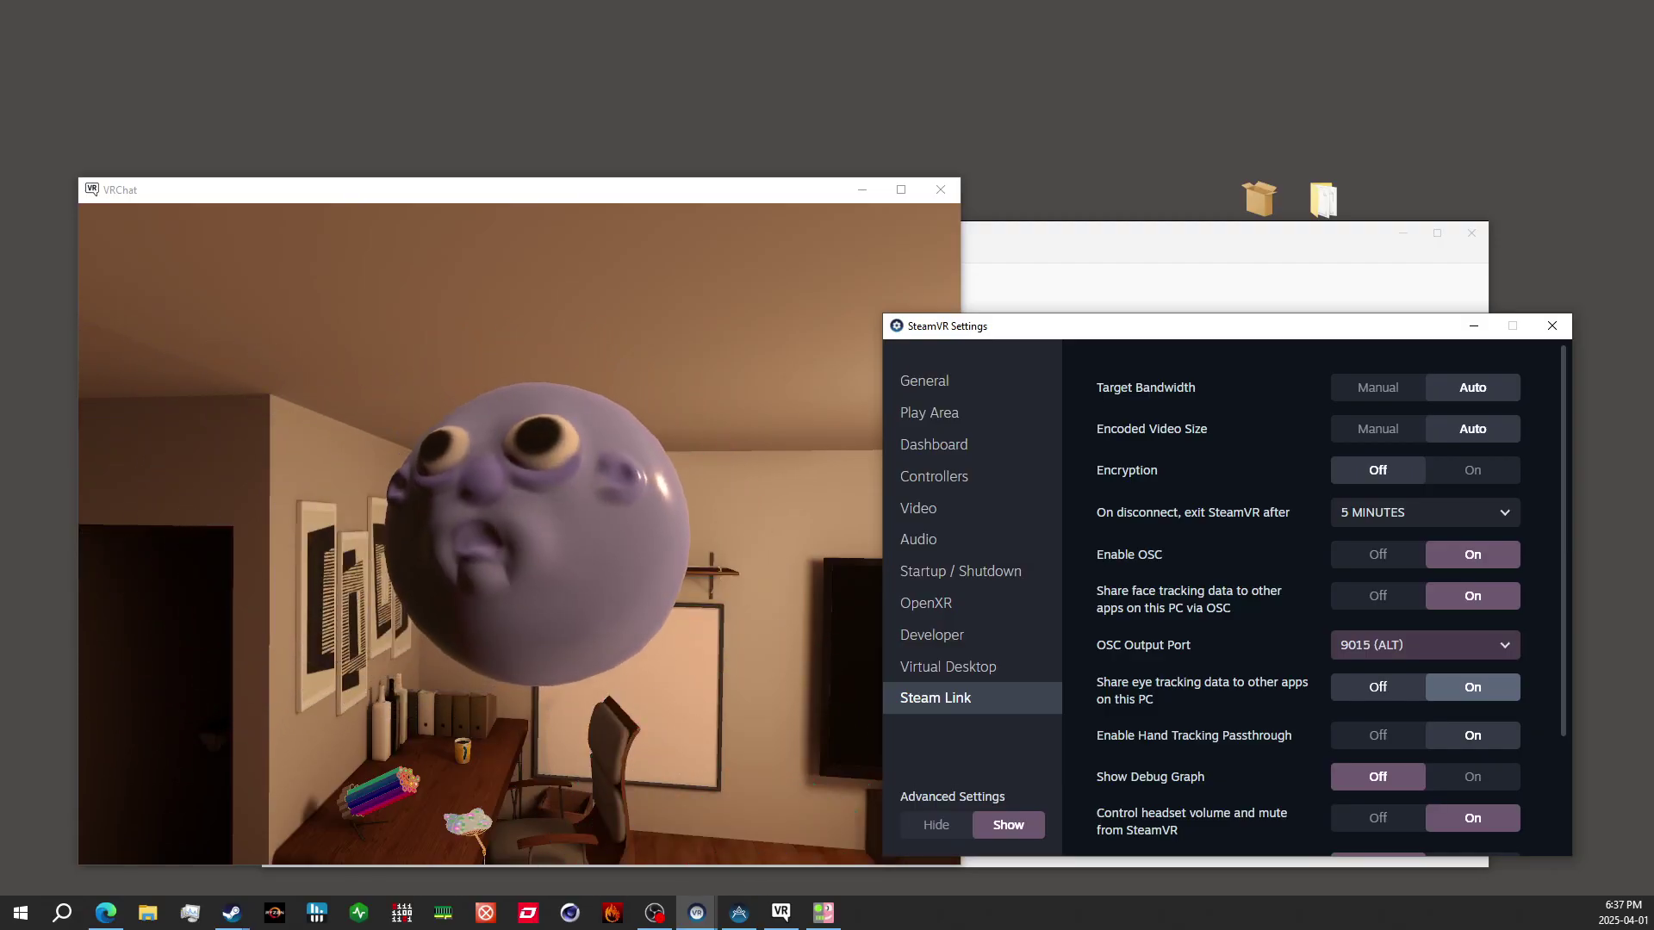
pyautogui.hotkey('alt', 'Tab')
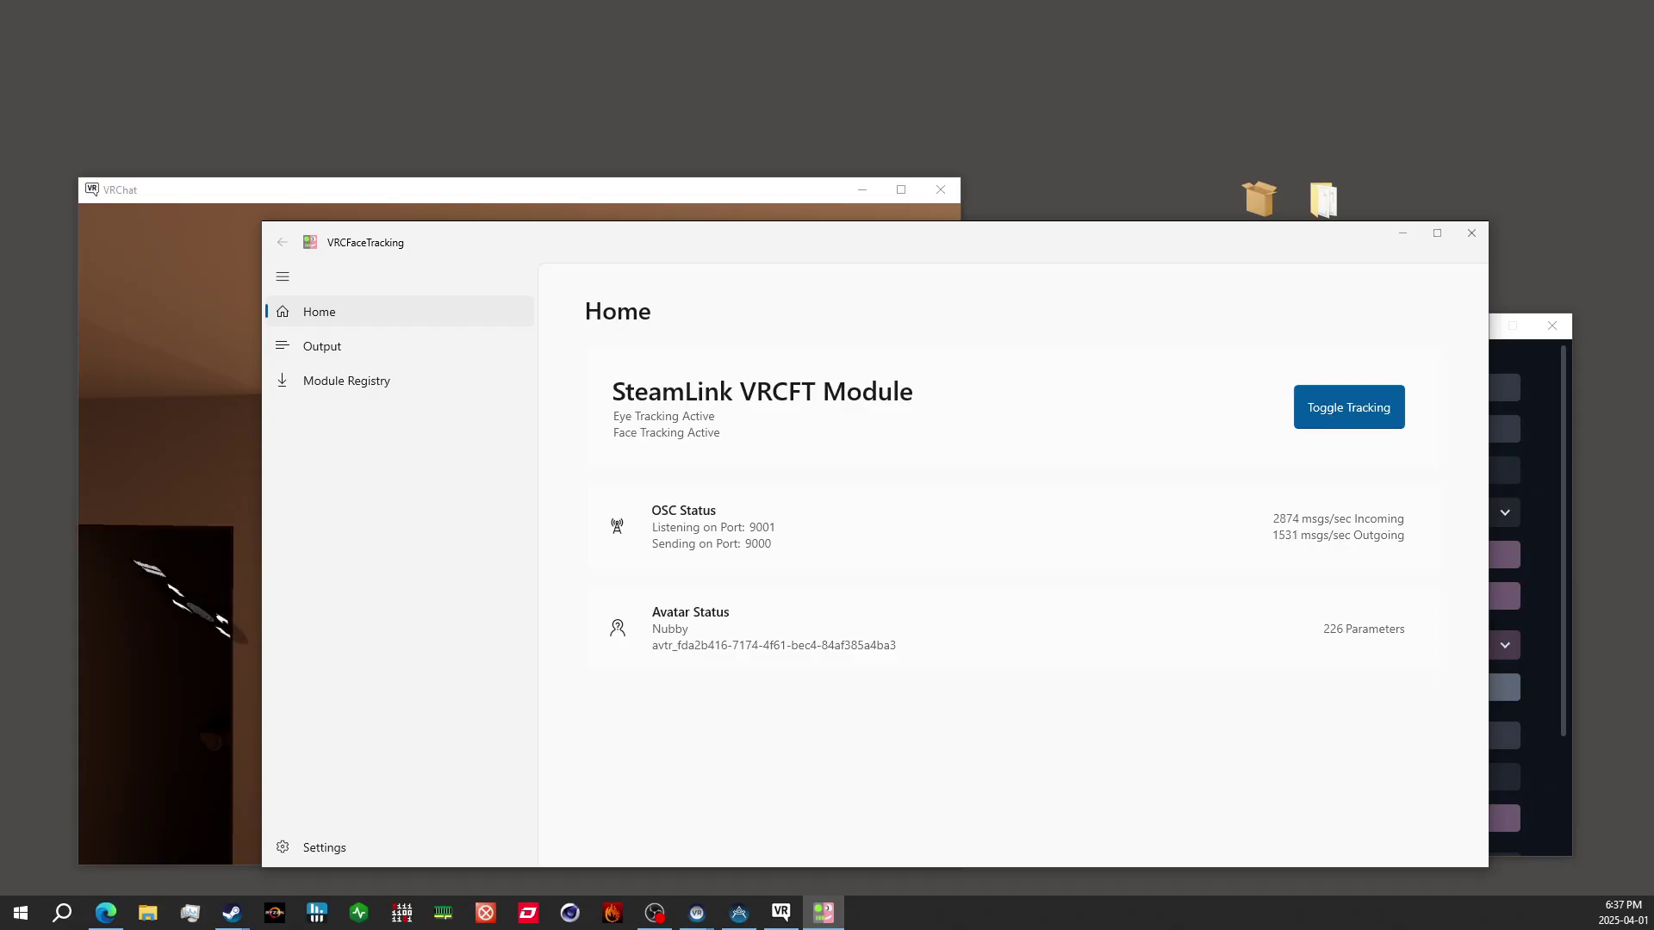
pyautogui.hotkey('alt', 'Tab')
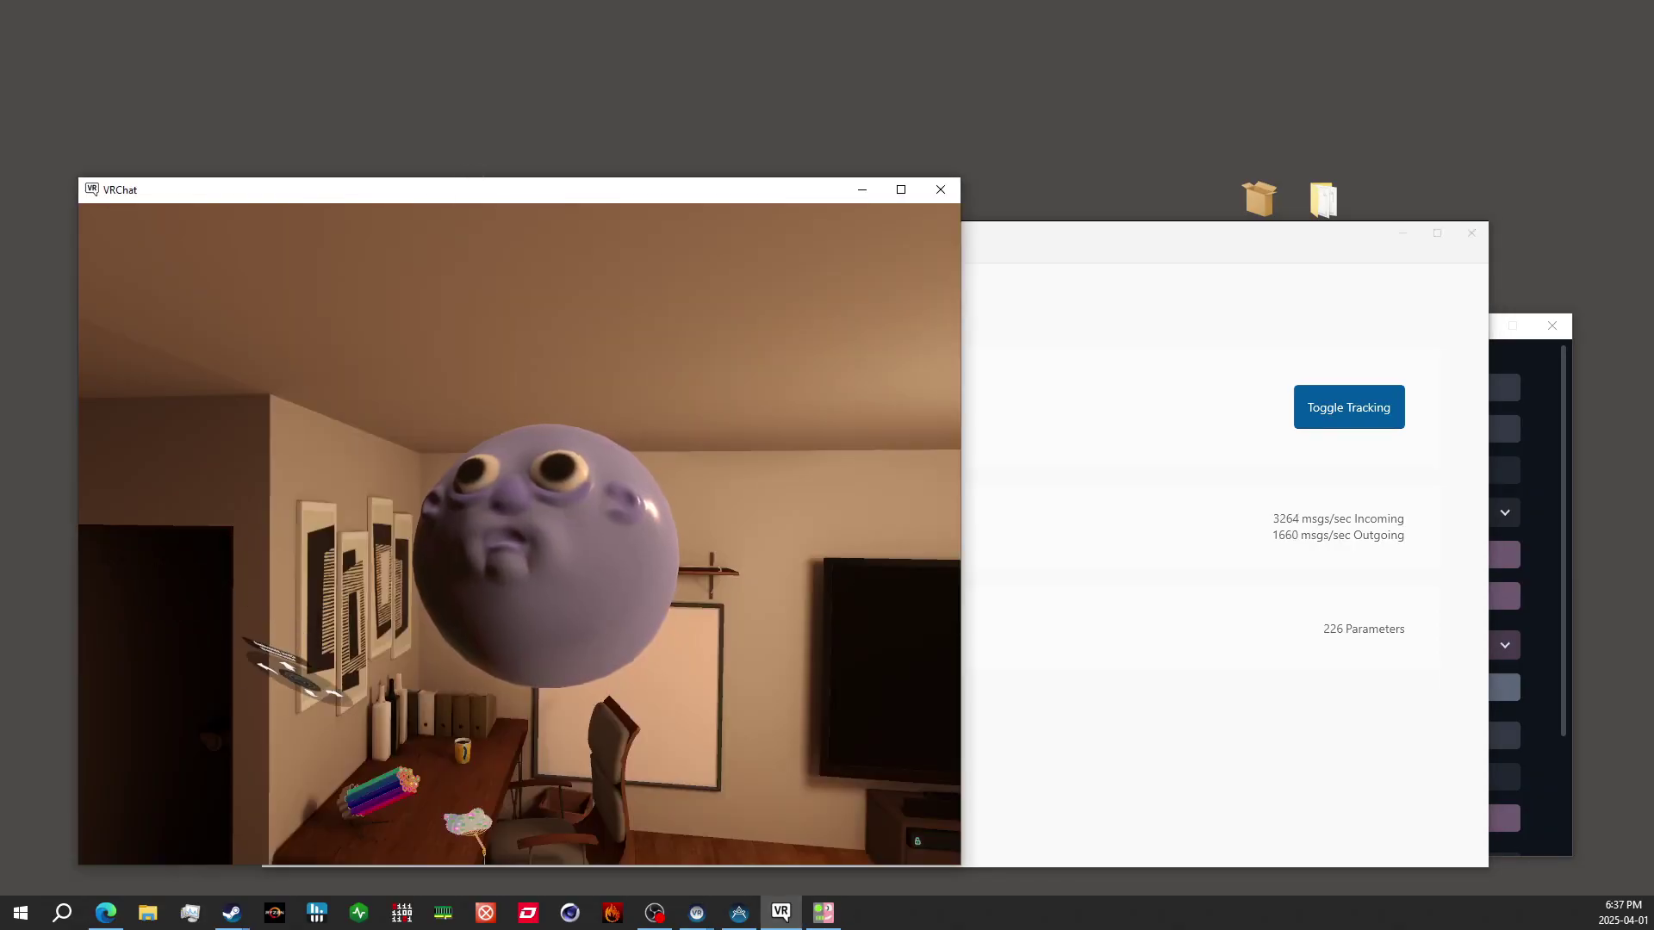